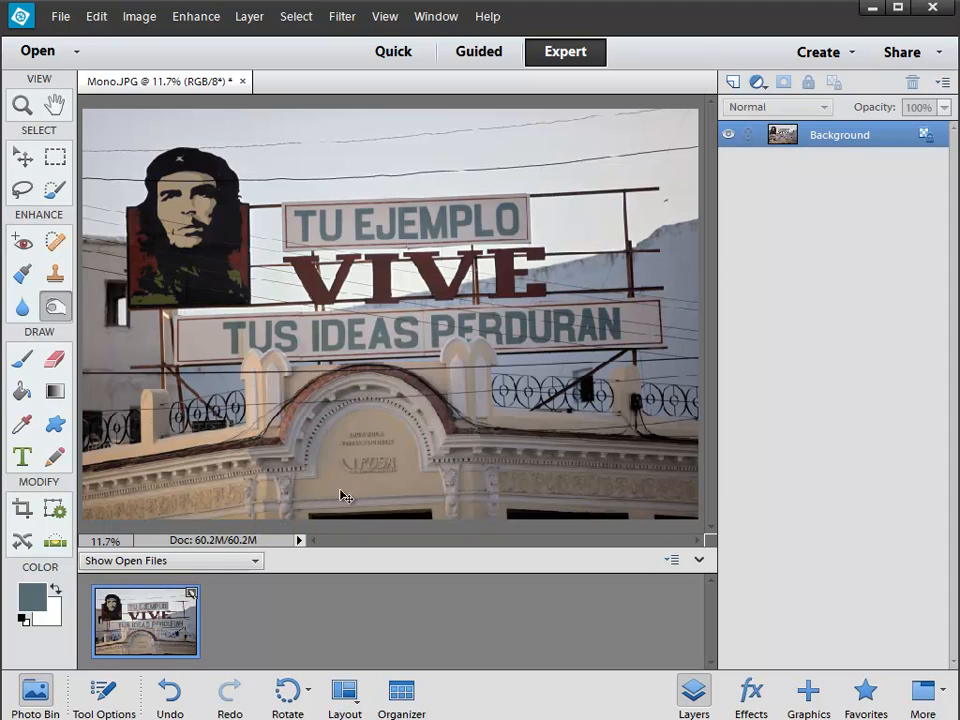
# Step: Brighten the photo with a Levels adjustment, setting the highlight input level to 244
pyautogui.hotkey('ctrl', 'l')
pyautogui.moveTo(14, 203); pyautogui.dragTo(127, 228)
pyautogui.moveTo(121, 433); pyautogui.dragTo(114, 434)
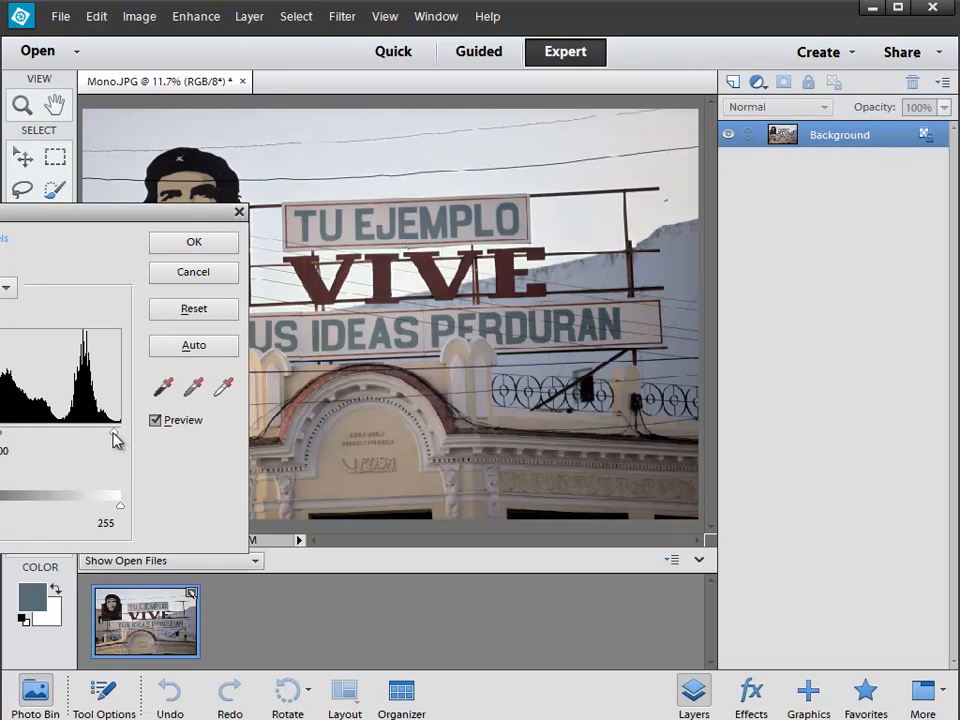
pyautogui.click(185, 242)
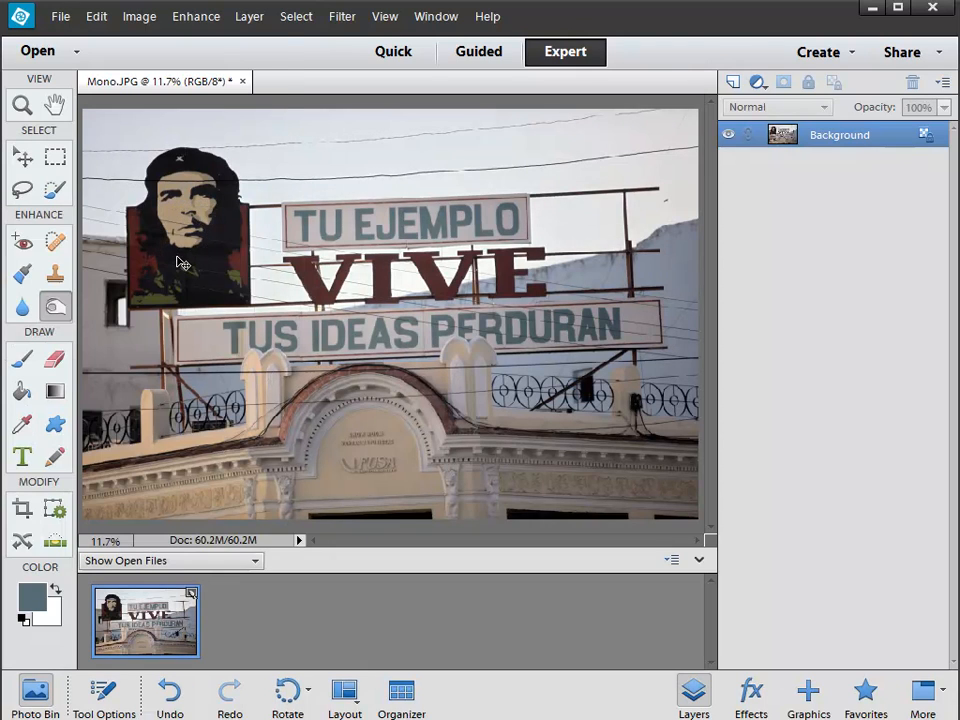
# Step: Boost the photo's colors with a Hue/Saturation adjustment, setting the saturation to +26
pyautogui.hotkey('ctrl', 'u')
pyautogui.moveTo(63, 176); pyautogui.dragTo(86, 176)
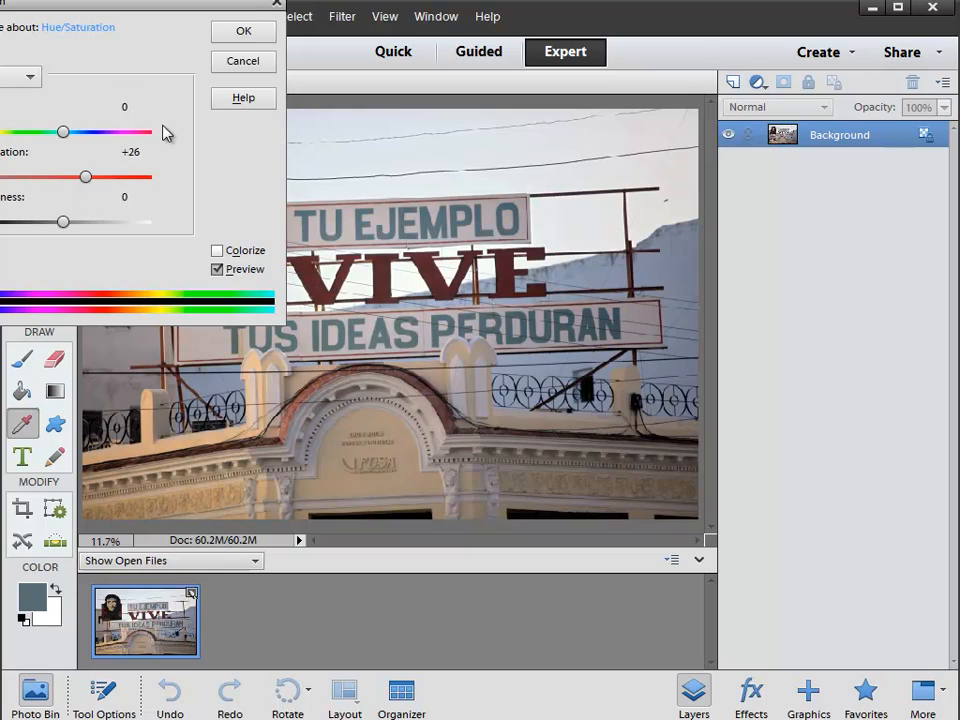
pyautogui.click(225, 33)
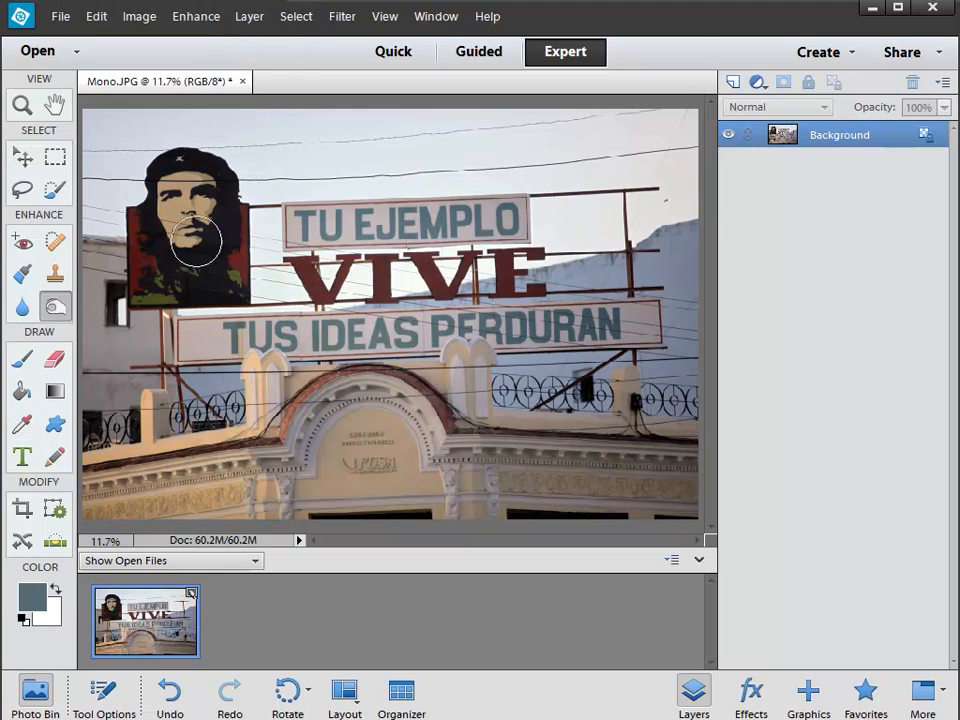
# Step: Hide the Photo Bin and the Layers panel to clear the workspace around the photo
pyautogui.click(35, 692)
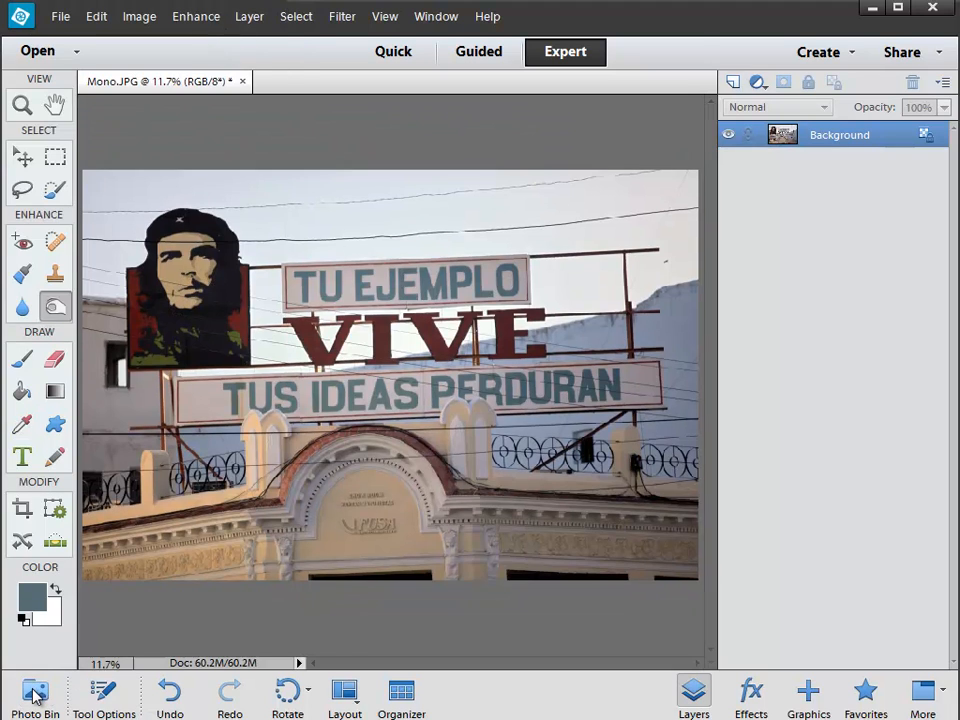
pyautogui.click(694, 693)
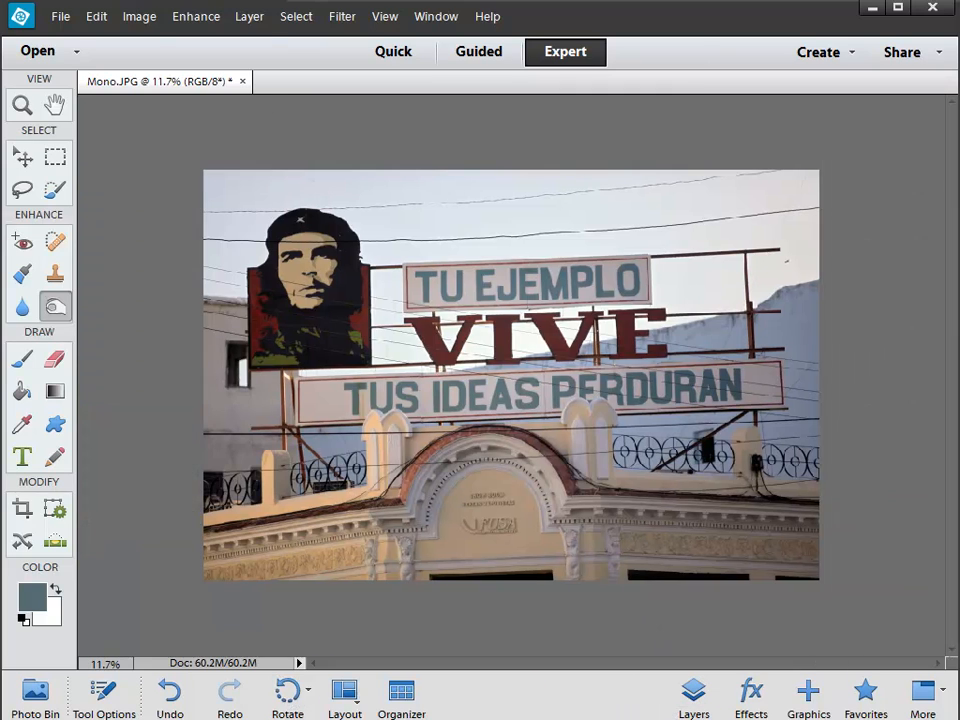
# Step: Check the photo's pixel dimensions and resolution in the Image Size settings without changing them
pyautogui.click(148, 18)
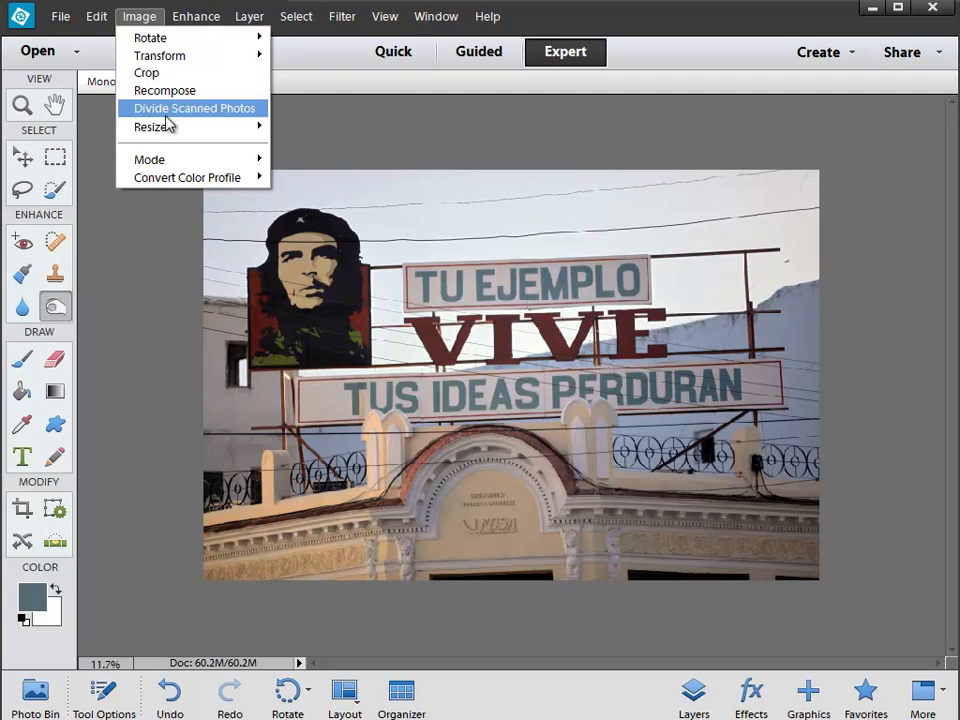
pyautogui.moveTo(204, 128)
pyautogui.click(279, 124)
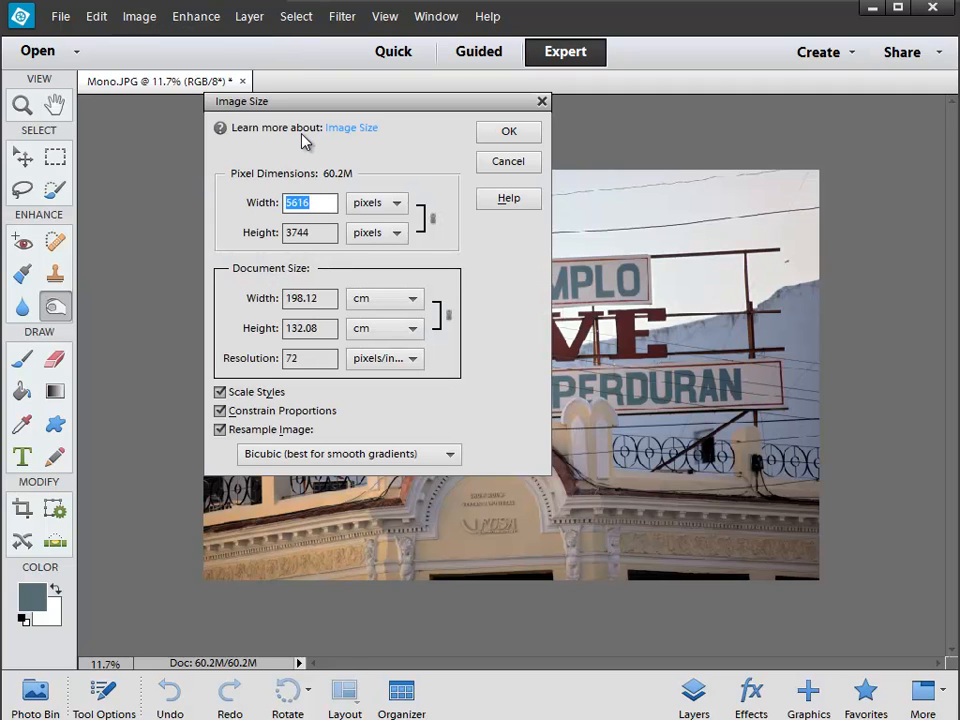
pyautogui.click(506, 165)
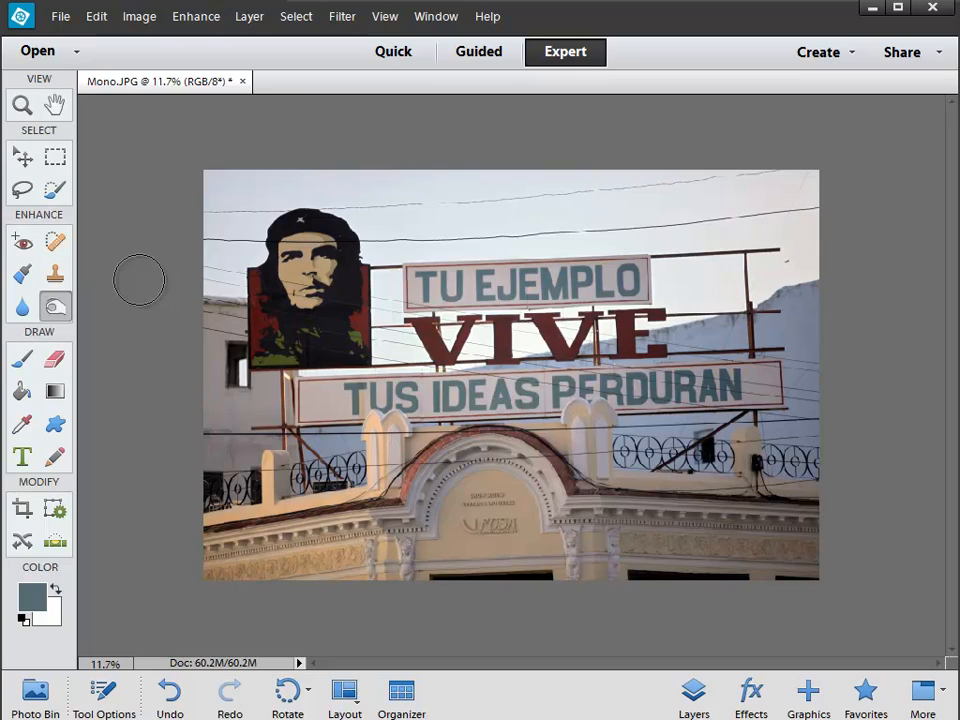
# Step: Activate the Crop tool and set a custom crop width of 1000 px
pyautogui.press('c')
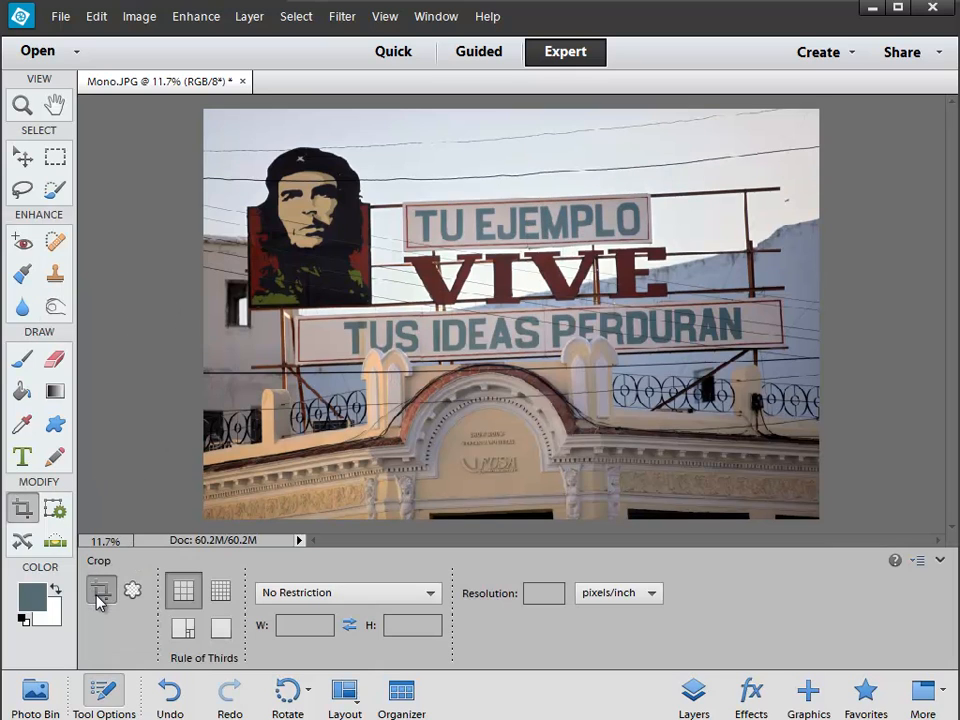
pyautogui.click(308, 624)
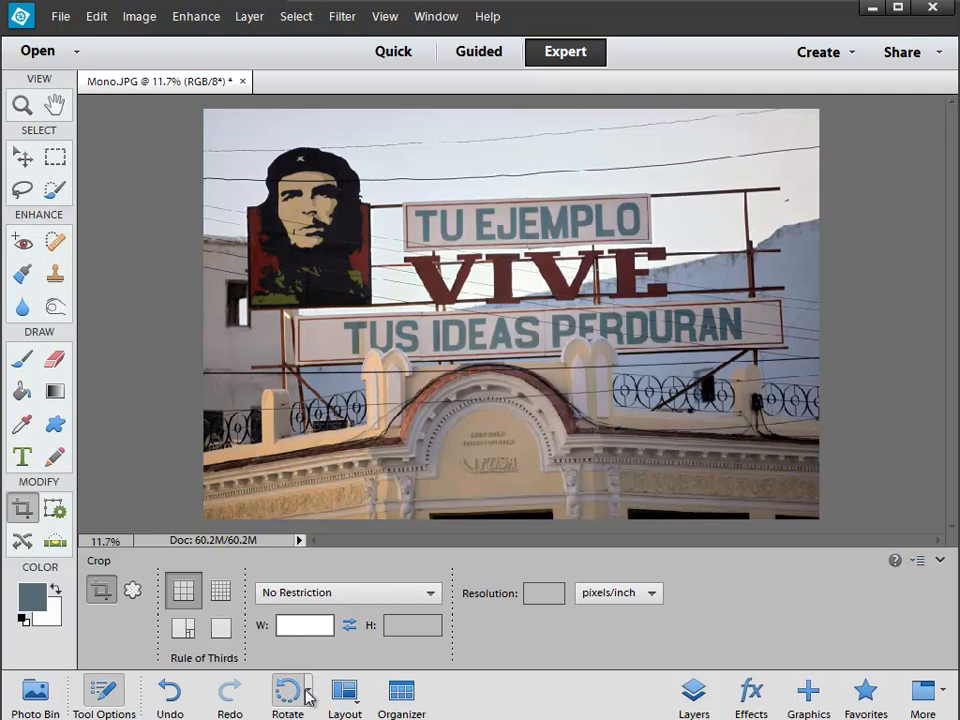
pyautogui.write('800')
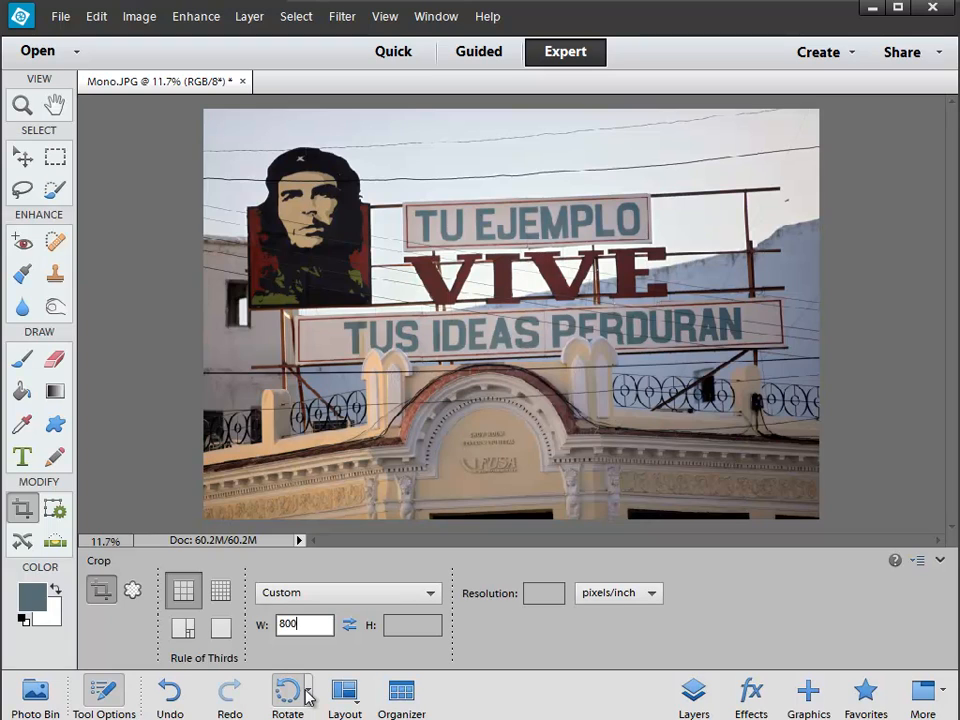
pyautogui.press('BackSpace')
pyautogui.press('BackSpace')
pyautogui.press('BackSpace')
pyautogui.write('1000')
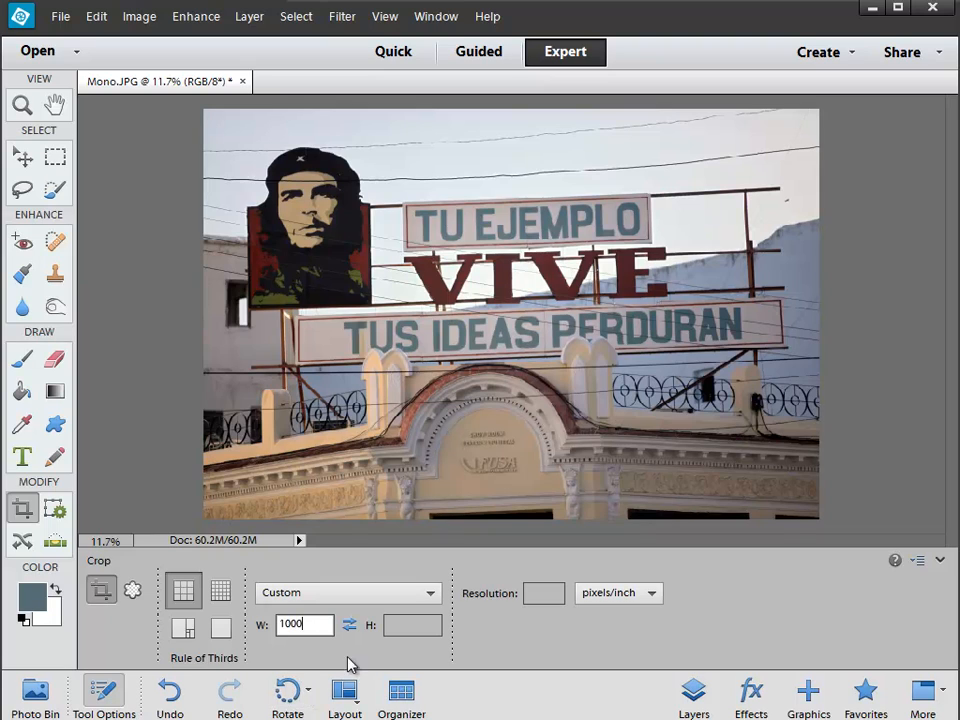
pyautogui.click(358, 594)
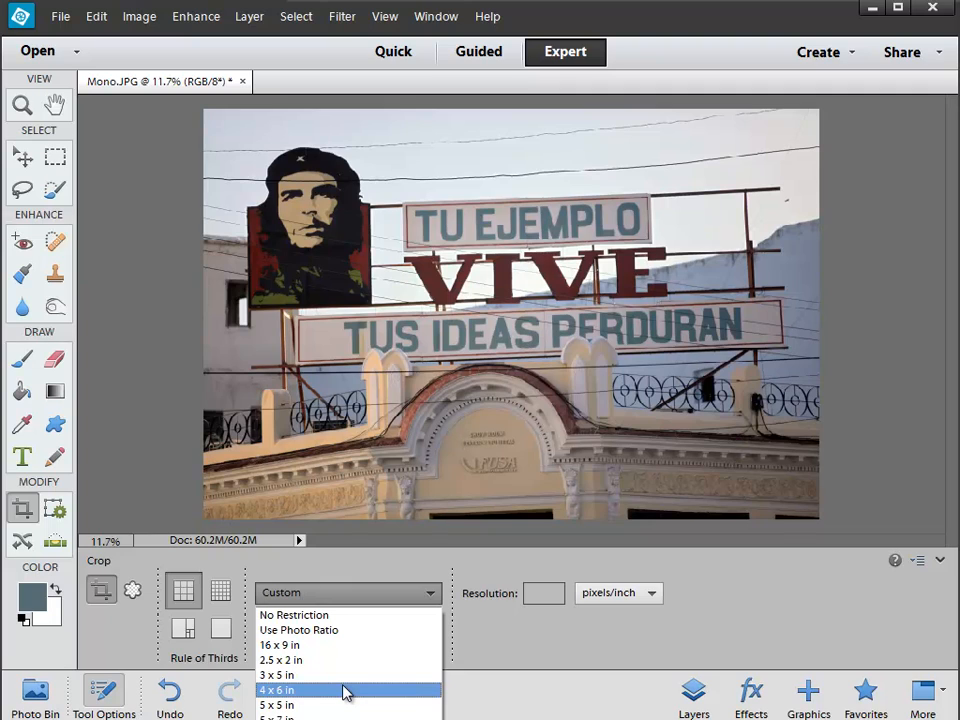
pyautogui.click(491, 653)
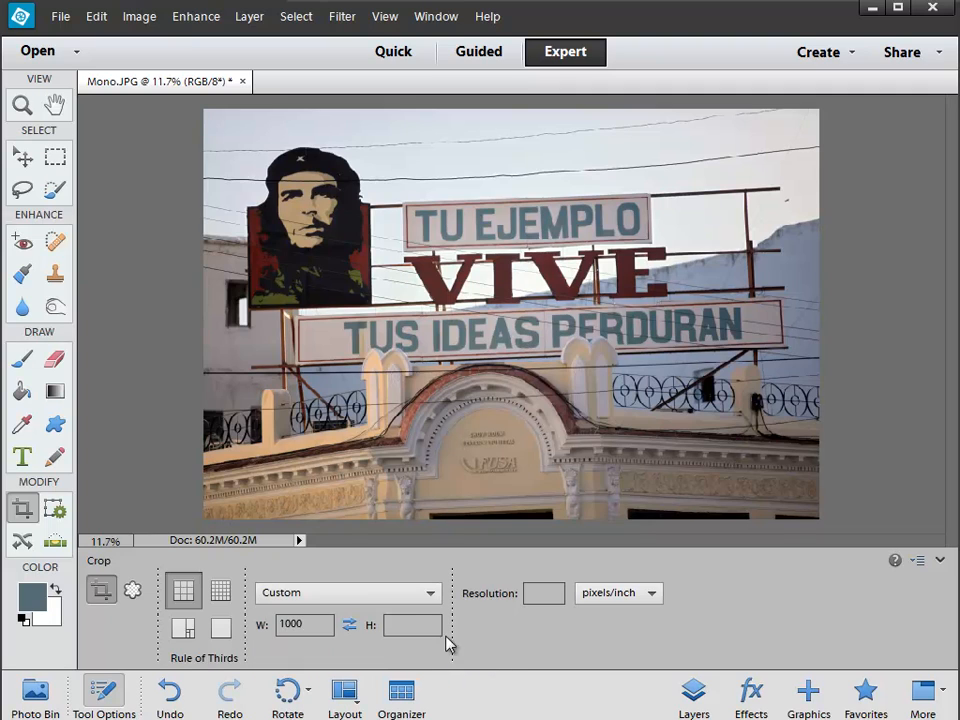
pyautogui.click(305, 624)
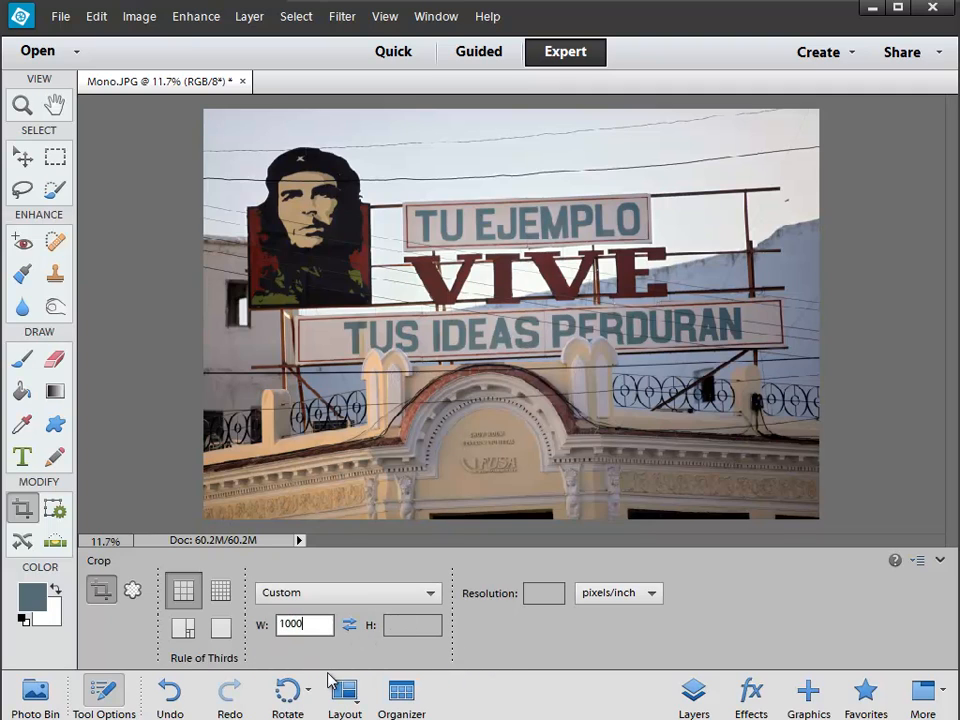
pyautogui.write('px')
# Step: Set the crop height to 800 px and the crop resolution to 100 pixels/inch
pyautogui.click(409, 626)
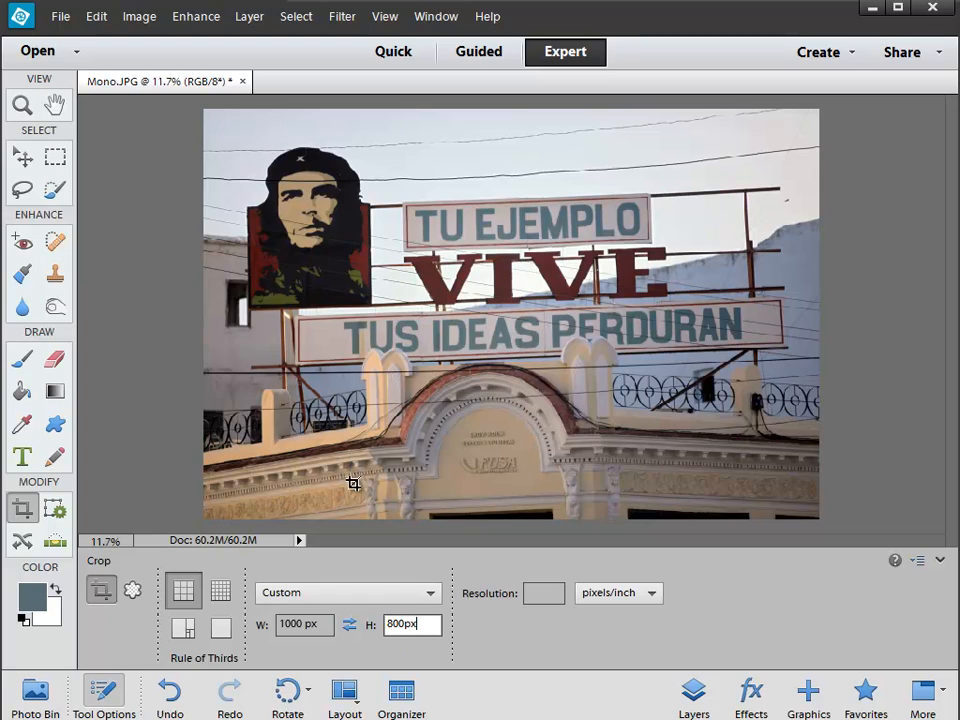
pyautogui.click(531, 594)
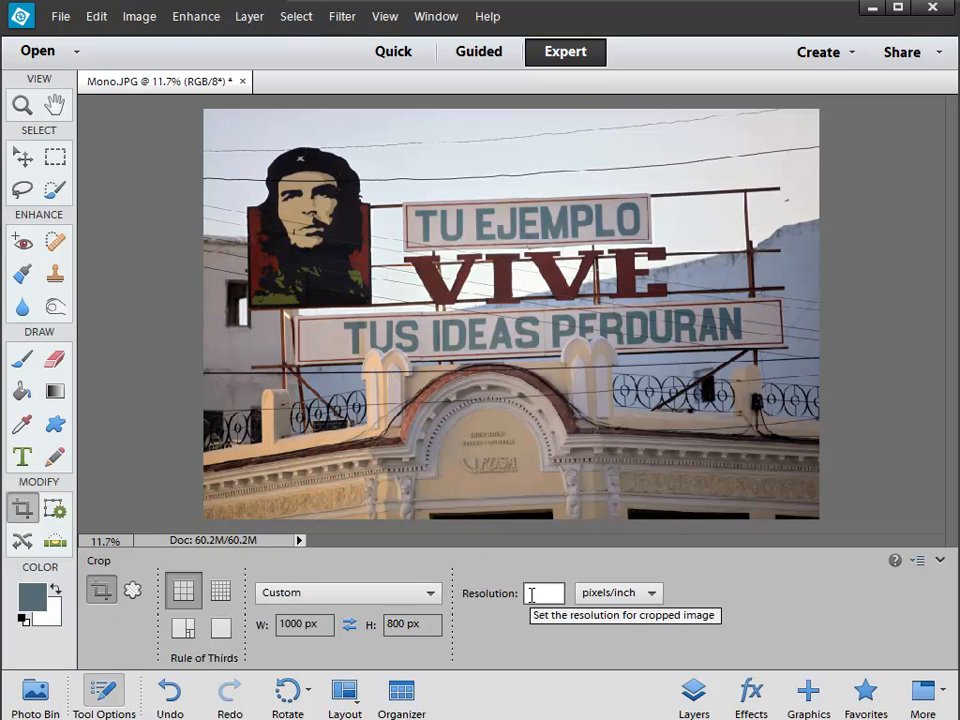
pyautogui.write('100')
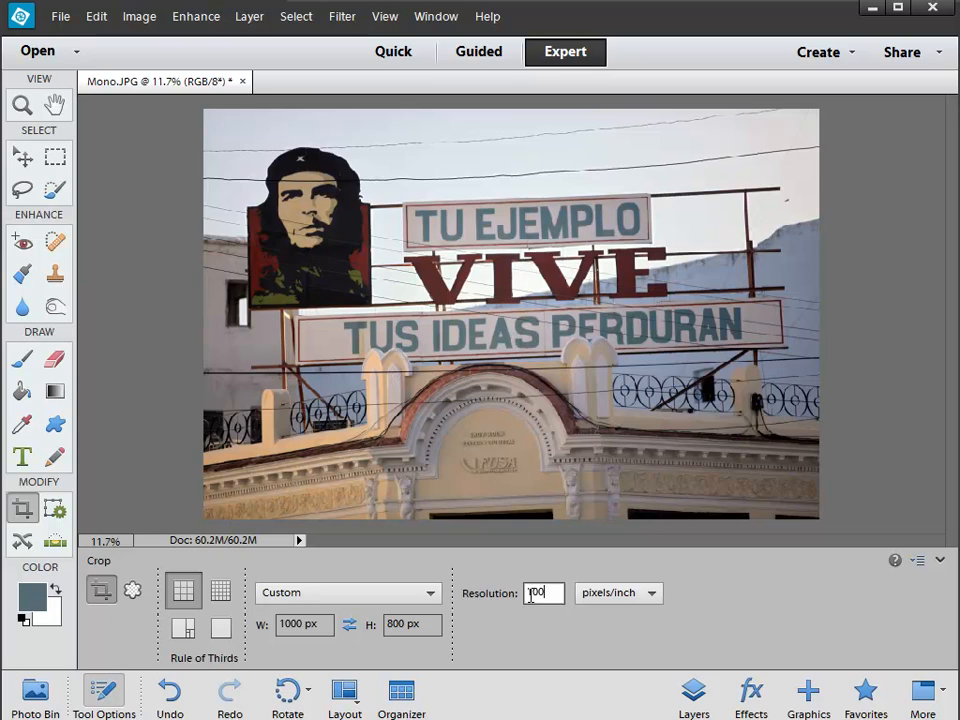
pyautogui.click(478, 620)
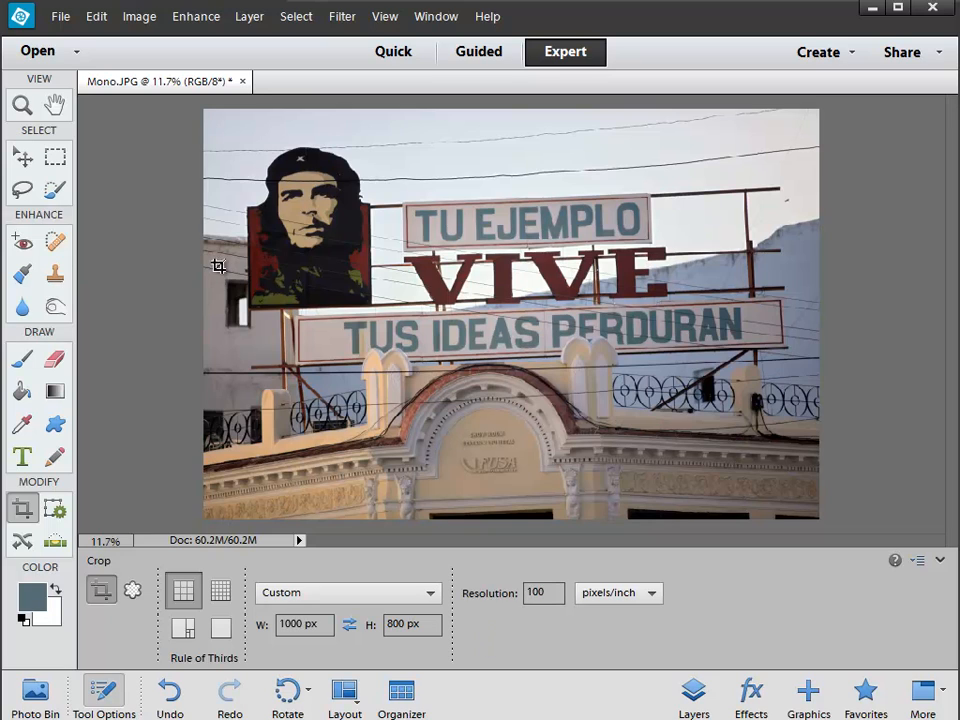
# Step: Try a crop frame over the photo at 1000 × 800 px, discard it and set the crop height to 650 px
pyautogui.moveTo(200, 113); pyautogui.dragTo(866, 512)
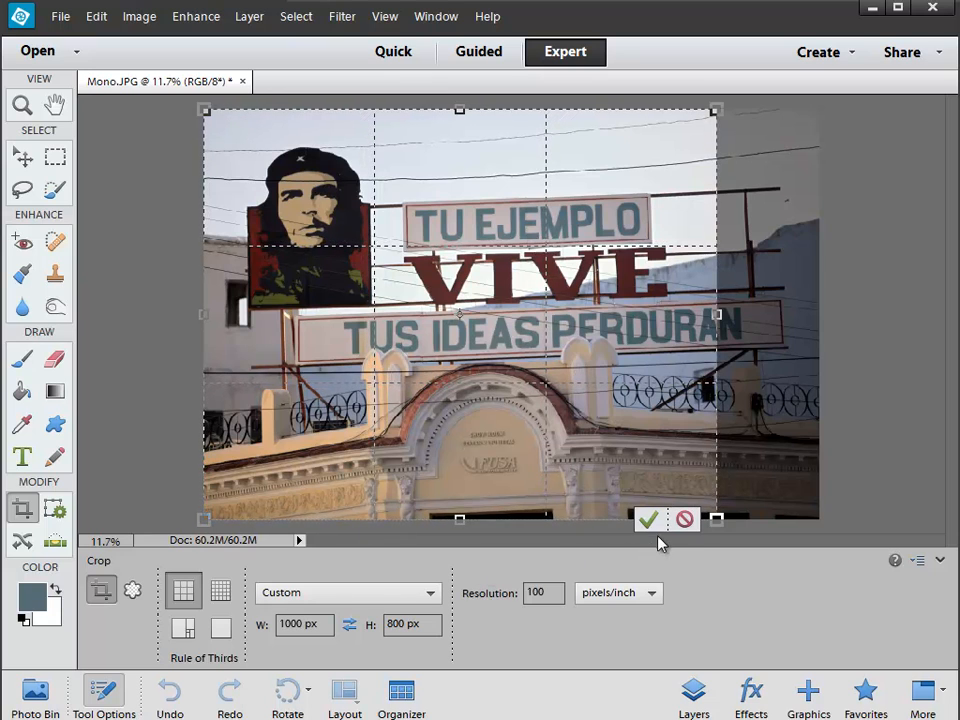
pyautogui.click(684, 519)
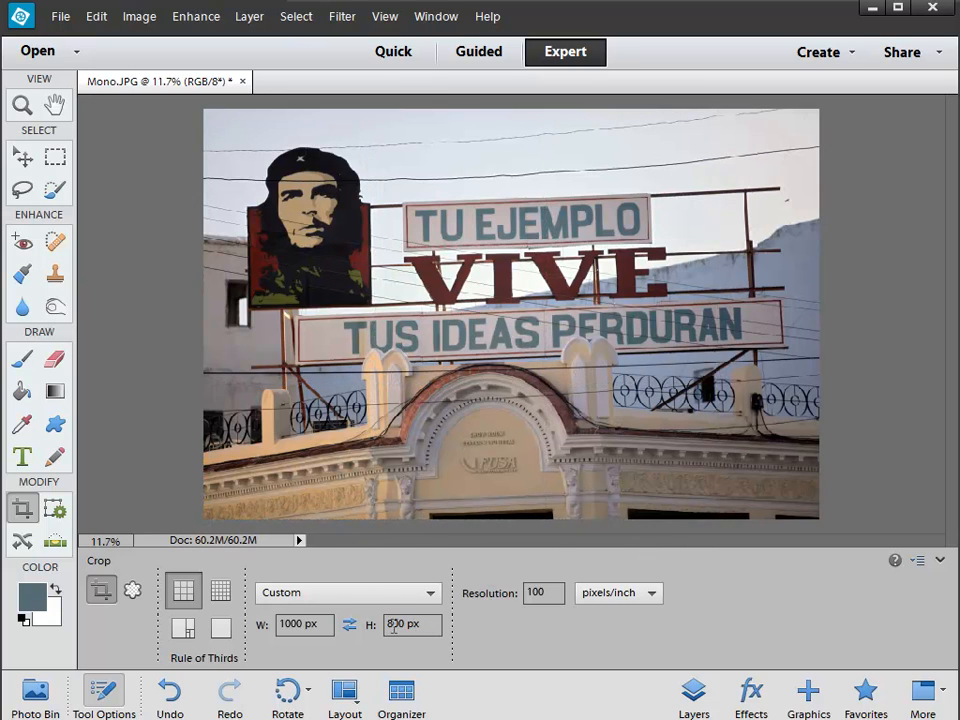
pyautogui.moveTo(395, 623); pyautogui.dragTo(387, 623)
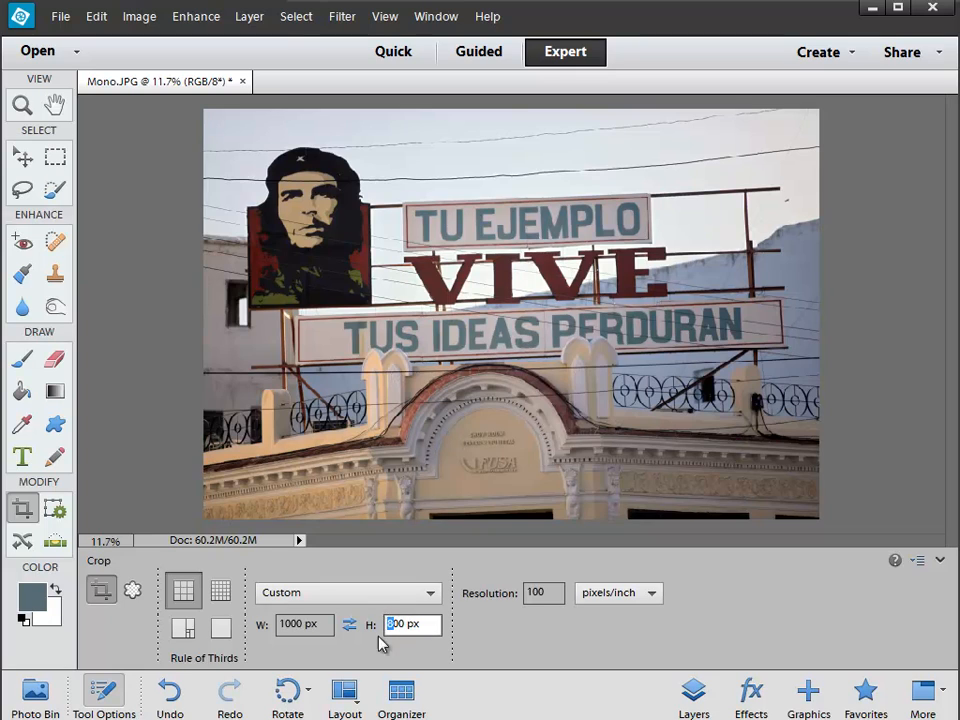
pyautogui.press('Down')
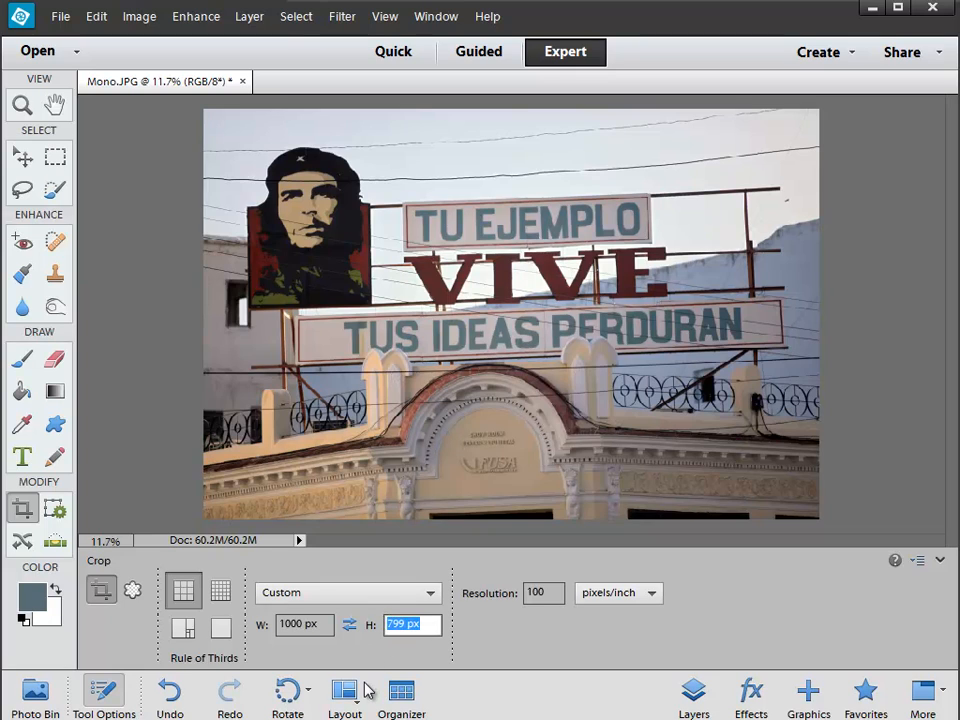
pyautogui.write('650')
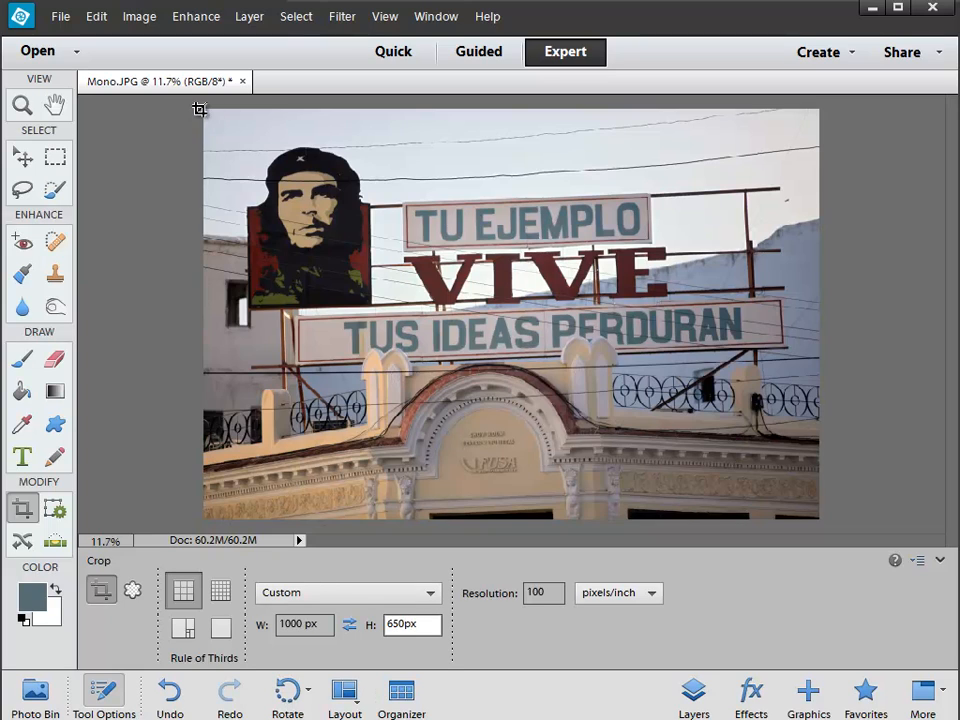
# Step: Try a 1000 × 650 px crop frame across the photo's full width, nudge it downward and discard it
pyautogui.moveTo(200, 109); pyautogui.dragTo(846, 516)
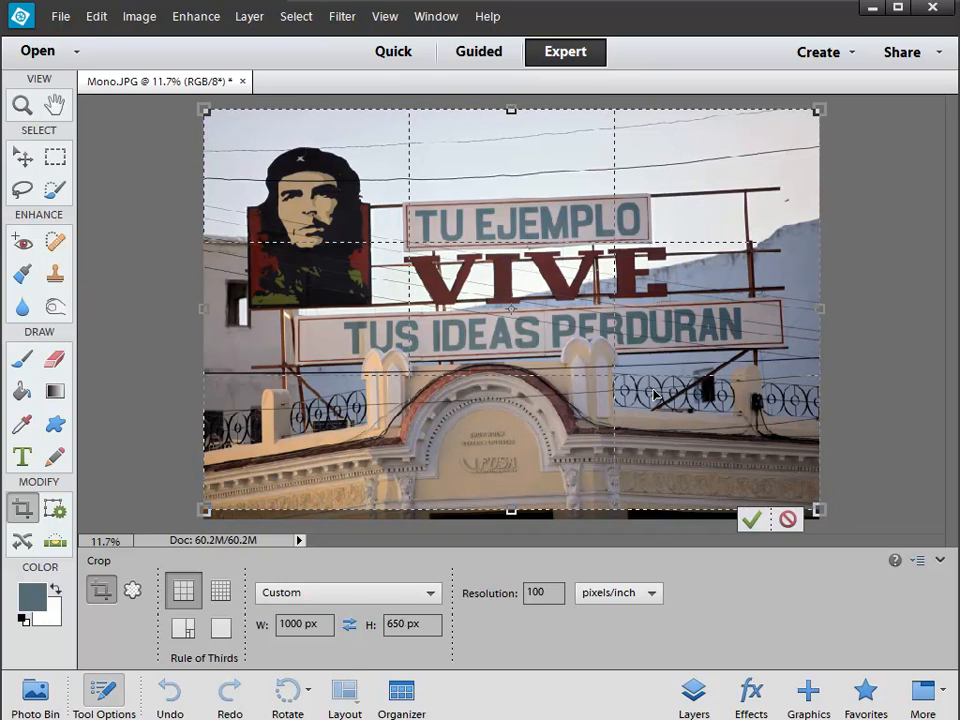
pyautogui.press('Down')
pyautogui.press('Down')
pyautogui.press('Down')
pyautogui.press('Down')
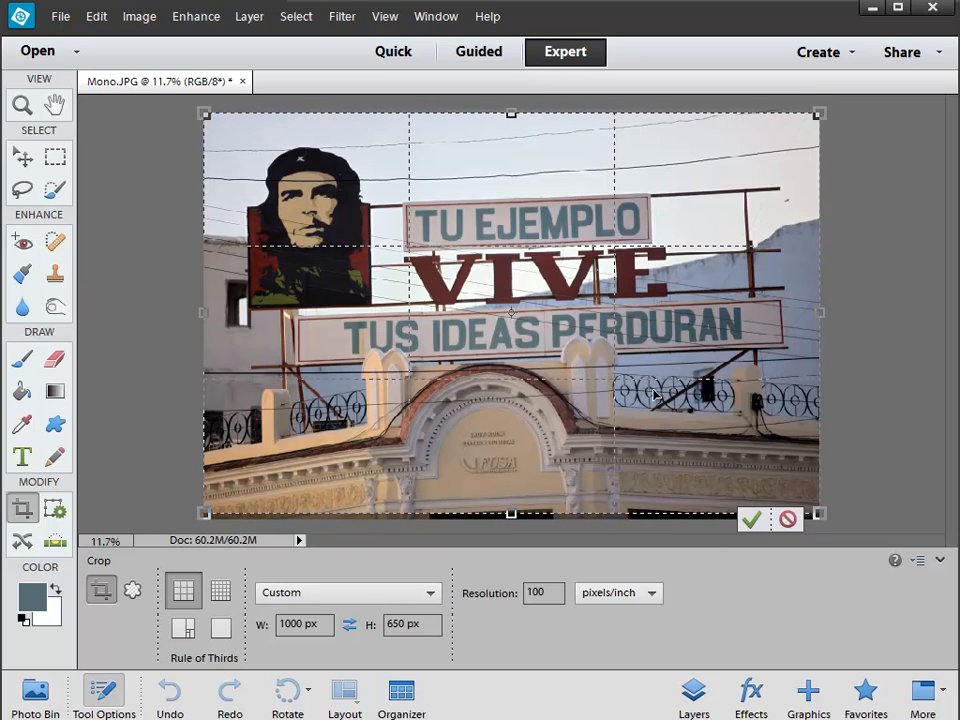
pyautogui.press('Down')
pyautogui.press('Down')
pyautogui.press('Down')
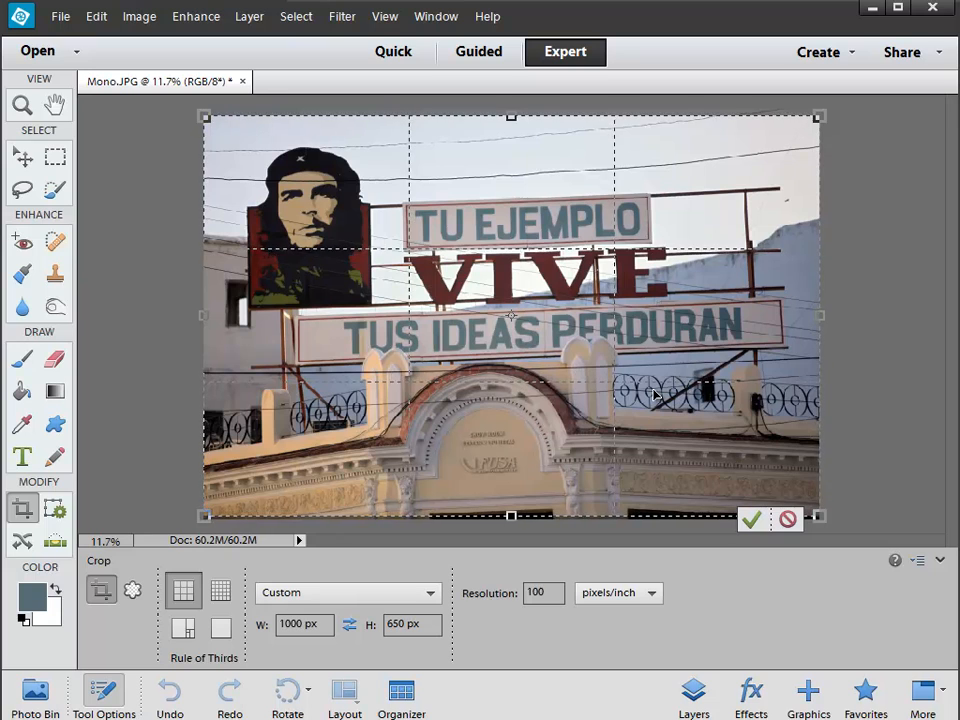
pyautogui.click(786, 519)
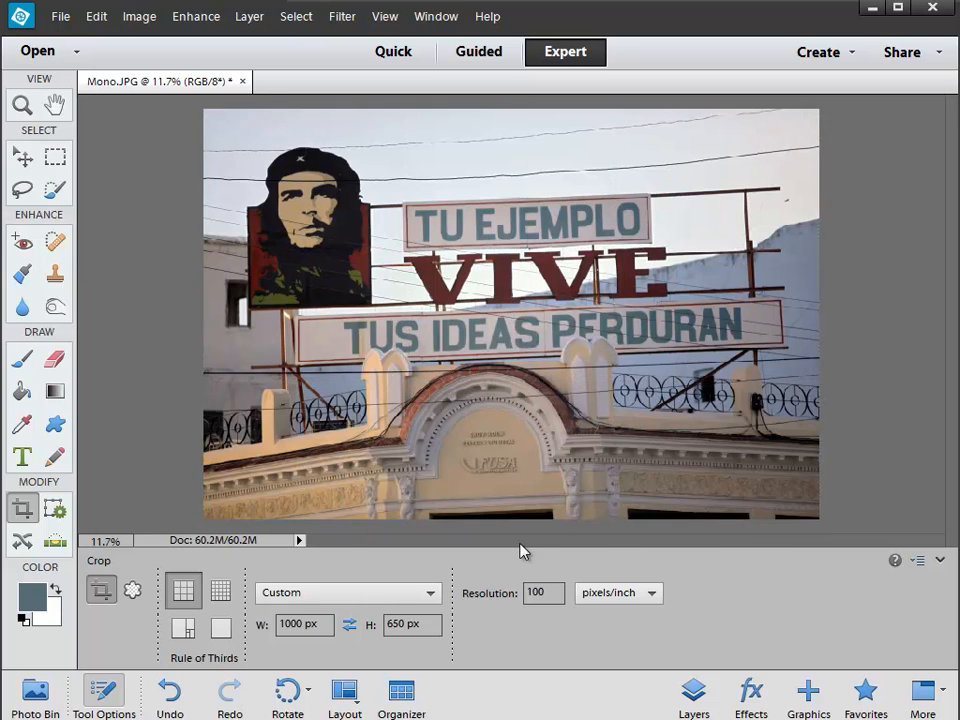
# Step: Set the crop height to 655 px and try a crop frame across the photo's full width
pyautogui.click(403, 623)
pyautogui.press('BackSpace')
pyautogui.write('5')
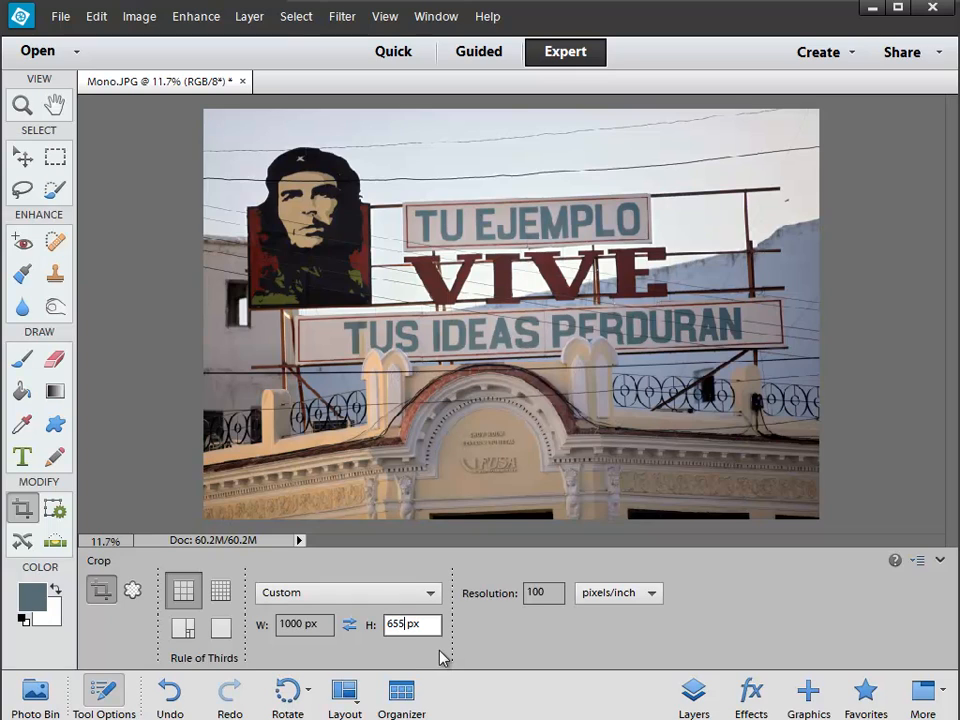
pyautogui.moveTo(205, 109); pyautogui.dragTo(856, 518)
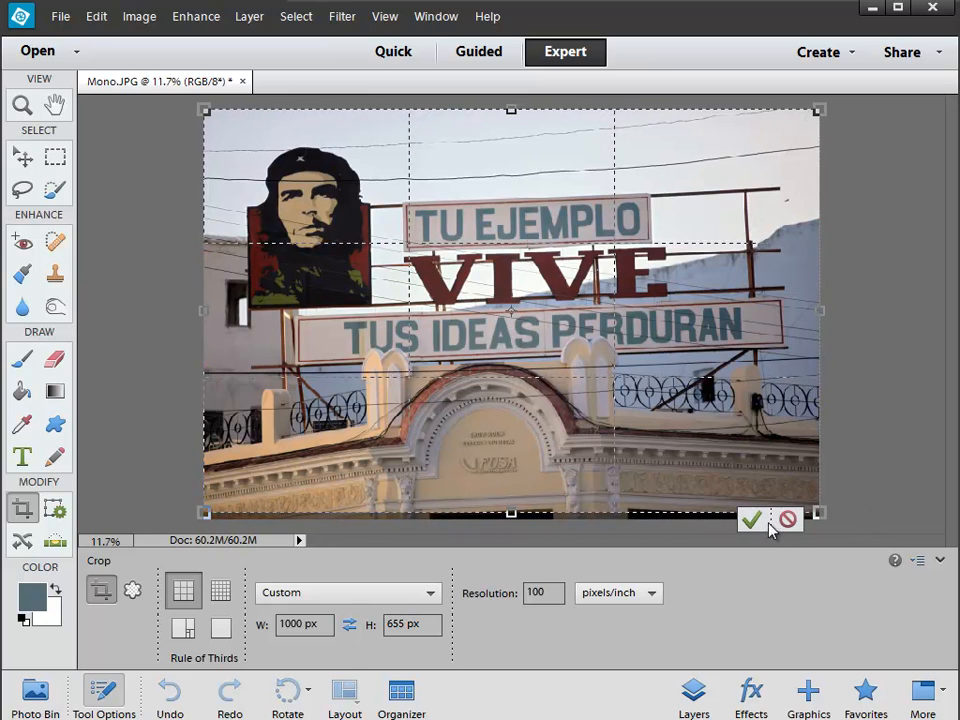
# Step: Set the crop height to 660 px and crop the photo across its full width to 1000 × 660 px
pyautogui.click(408, 622)
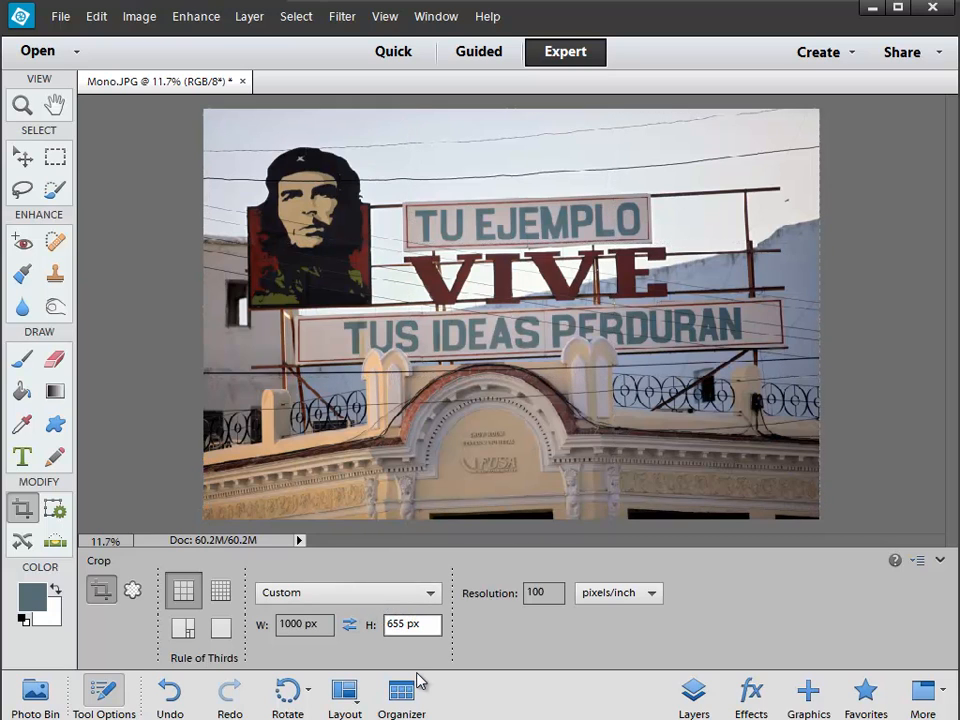
pyautogui.press('BackSpace')
pyautogui.press('Delete')
pyautogui.press('Delete')
pyautogui.write('660')
pyautogui.moveTo(204, 109); pyautogui.dragTo(822, 518)
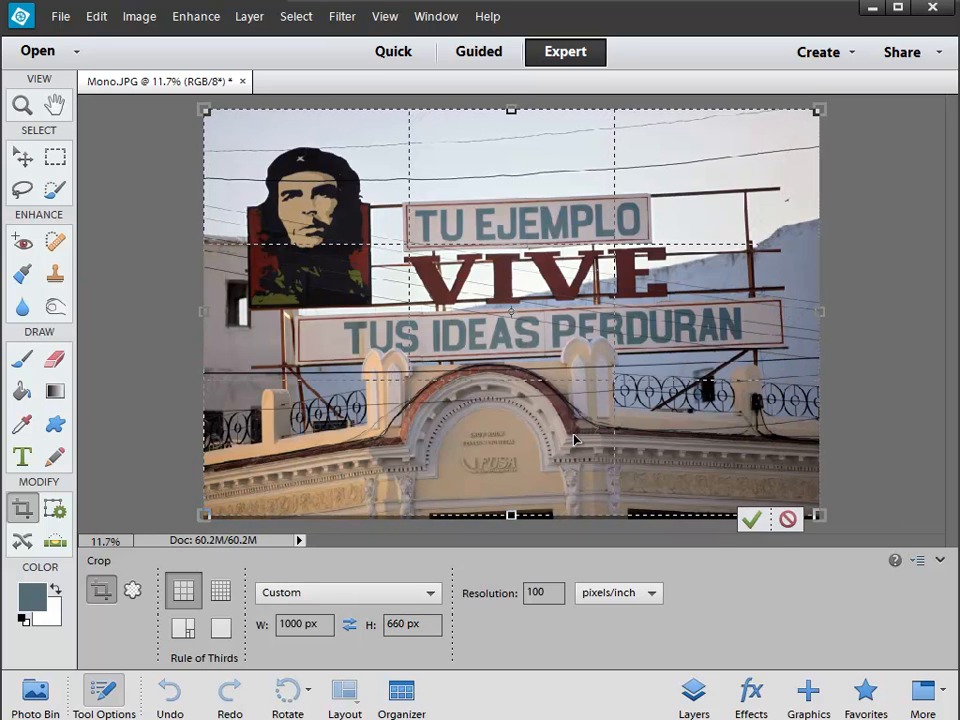
pyautogui.click(752, 518)
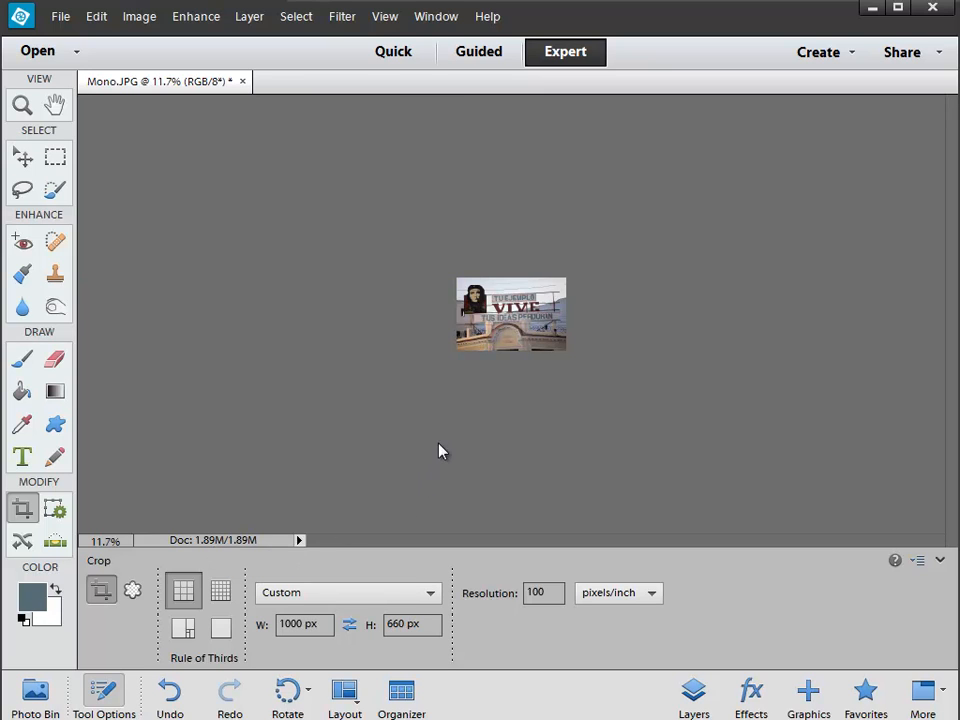
pyautogui.hotkey('ctrl', '=')
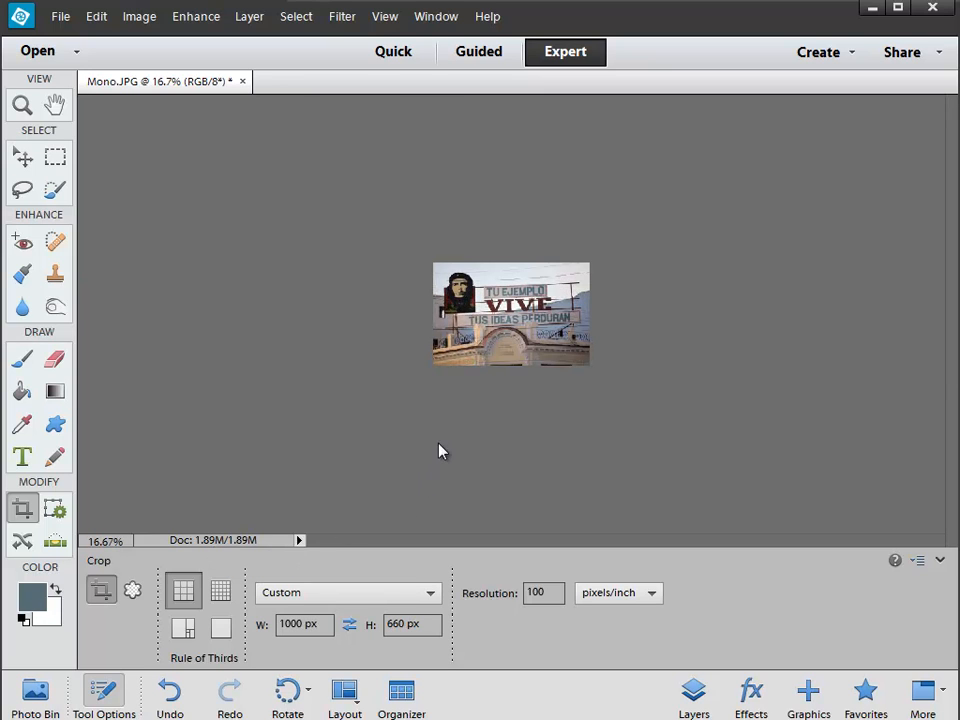
# Step: Undo and redo the crop to compare the photo before and after, and inspect the cropped version up close
pyautogui.hotkey('ctrl', 'z')
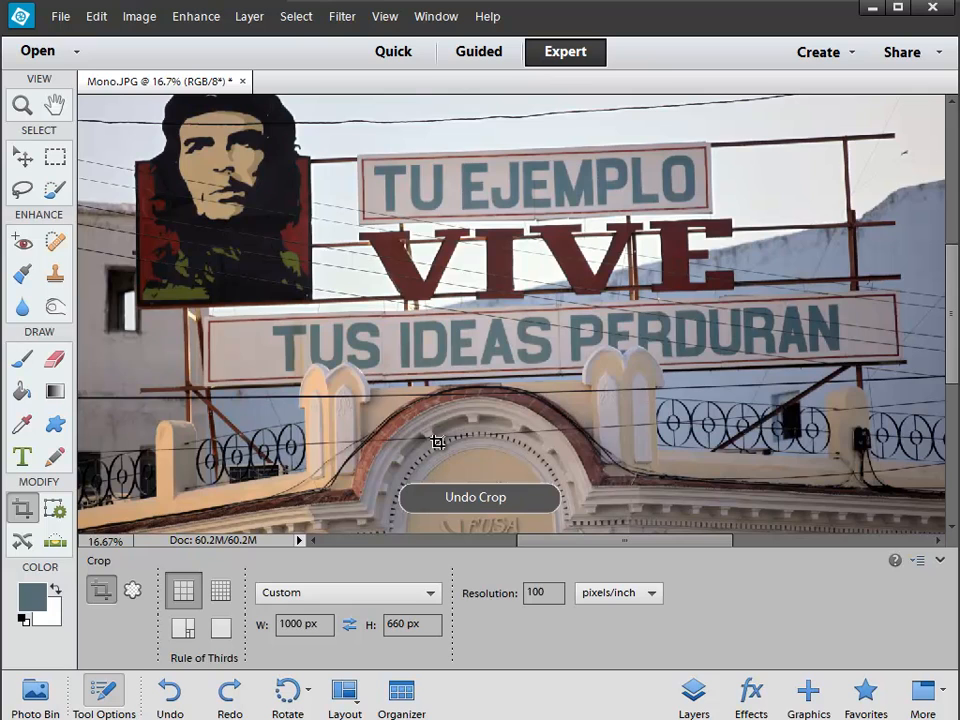
pyautogui.hotkey('ctrl', 'y')
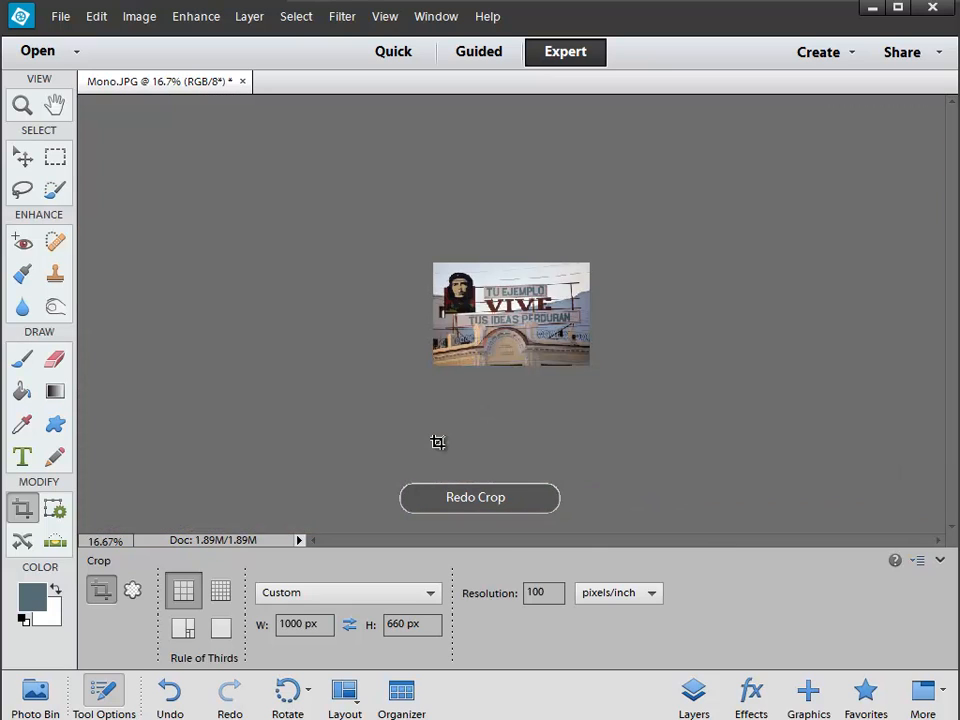
pyautogui.hotkey('ctrl', '=')
pyautogui.hotkey('ctrl', '=')
pyautogui.hotkey('ctrl', '=')
pyautogui.hotkey('ctrl', '=')
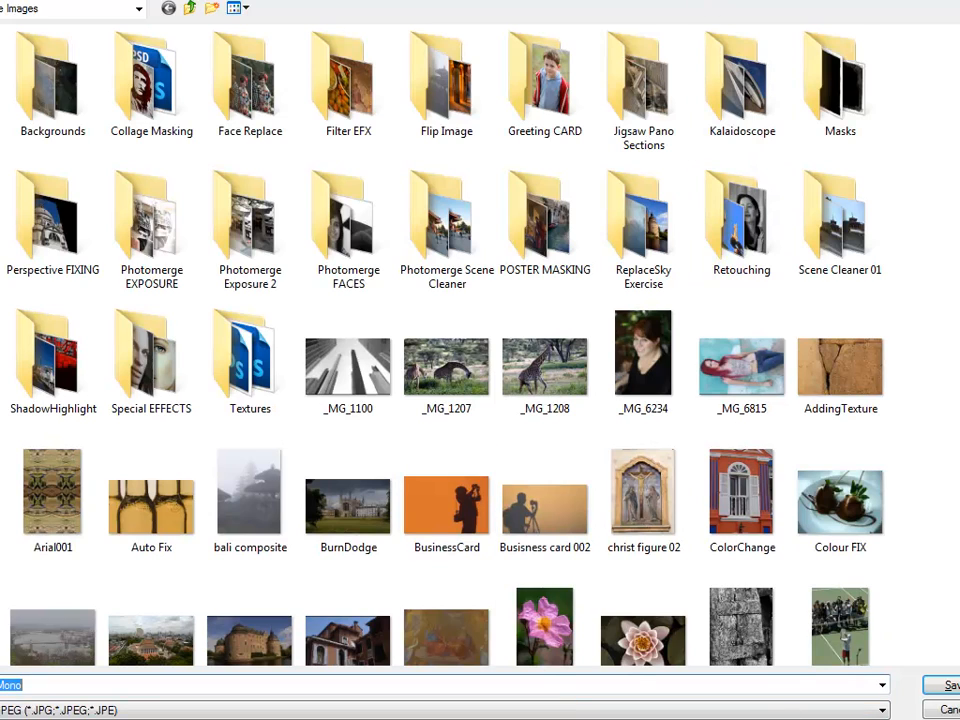
# Step: Save the cropped photo under the new name Assignment 01 in JPEG format on the Desktop
pyautogui.moveTo(660, 0); pyautogui.dragTo(512, 15)
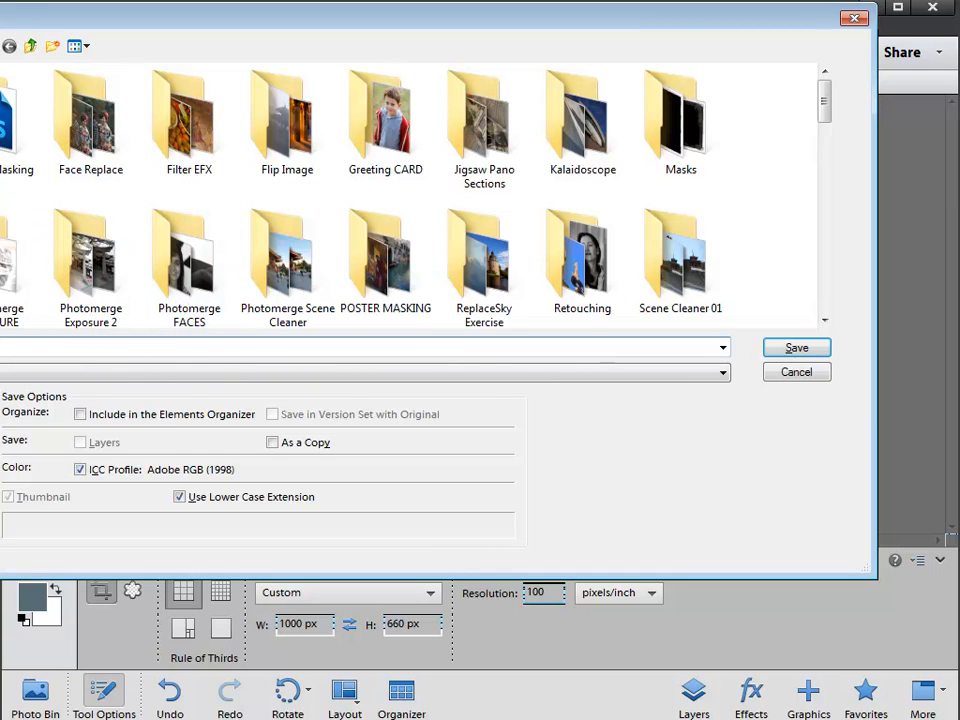
pyautogui.click(181, 347)
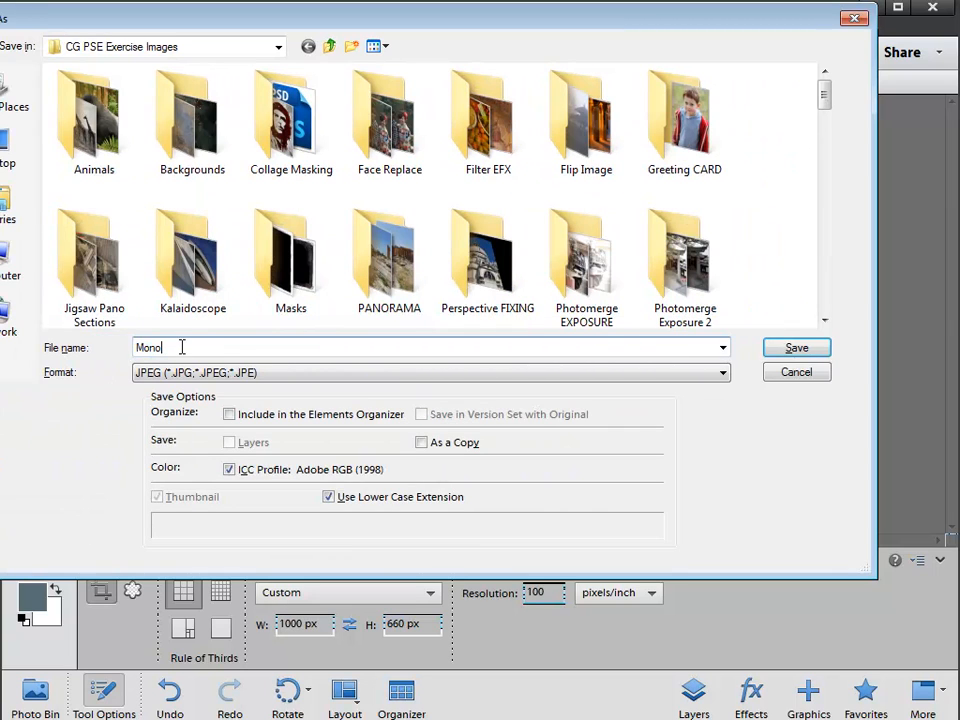
pyautogui.click(146, 372)
pyautogui.click(146, 372)
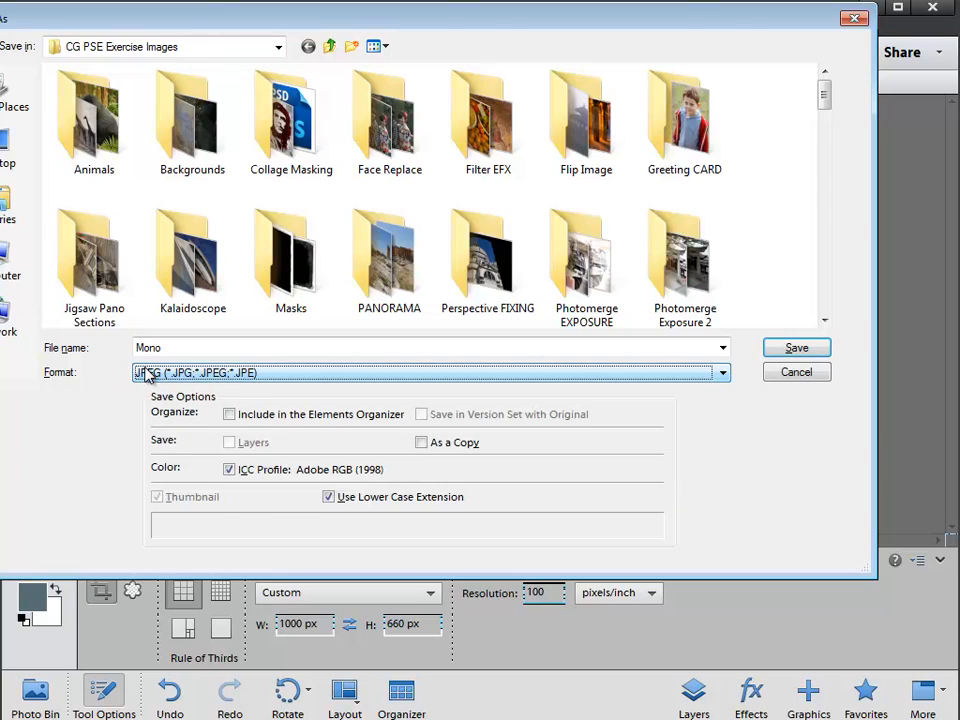
pyautogui.click(233, 416)
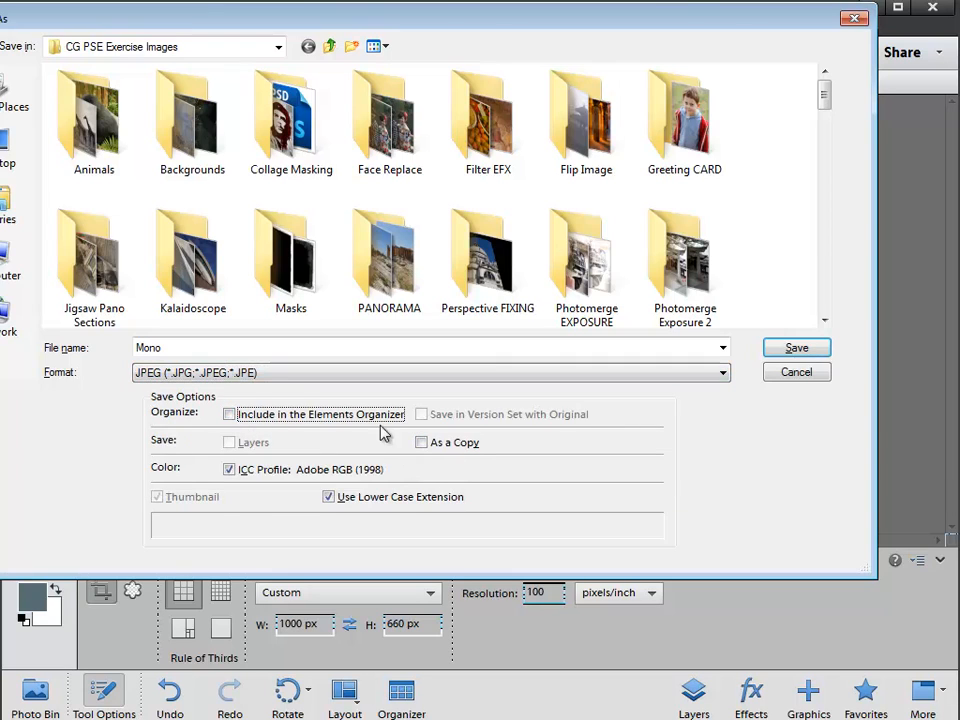
pyautogui.click(212, 349)
pyautogui.write('Assignment 01')
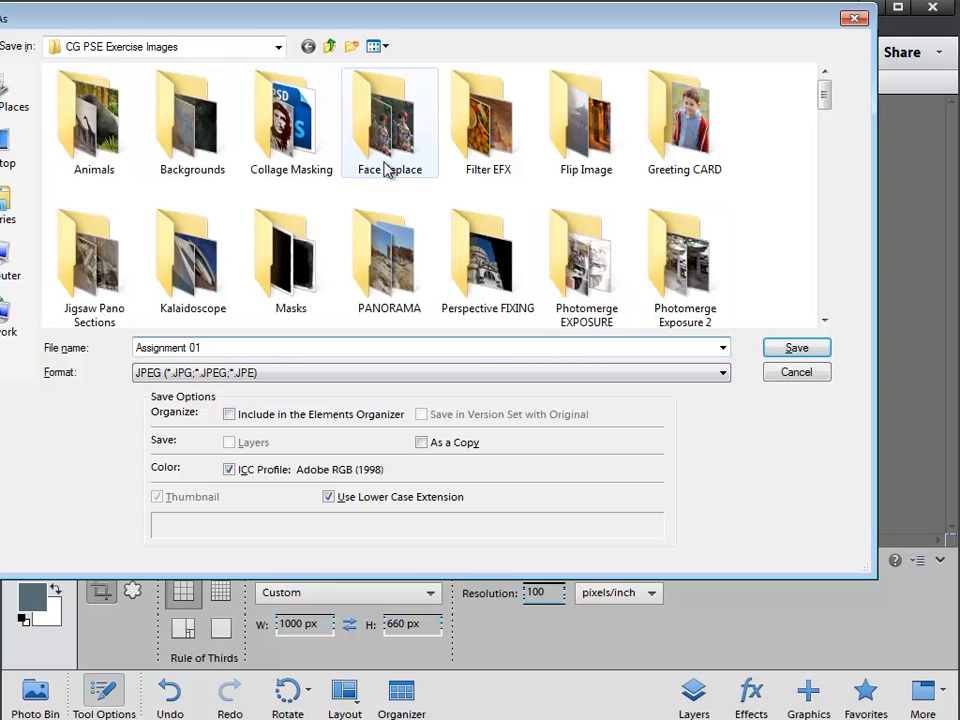
pyautogui.click(10, 145)
pyautogui.click(795, 352)
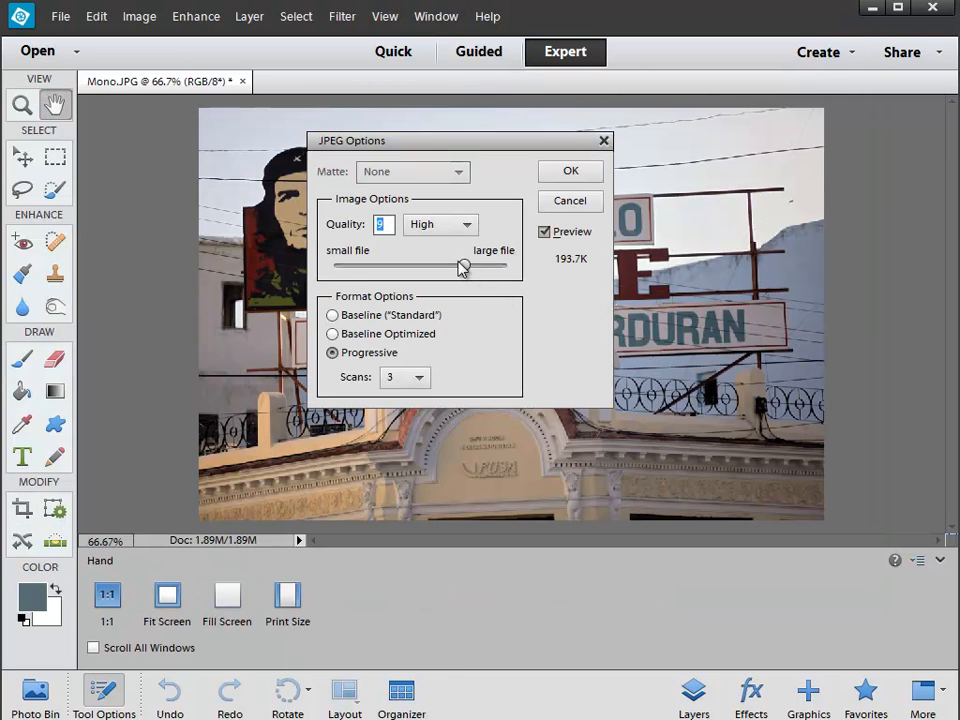
# Step: Compare JPEG quality levels 12 and 10, and complete the save at quality 10 (Maximum)
pyautogui.moveTo(464, 266); pyautogui.dragTo(510, 267)
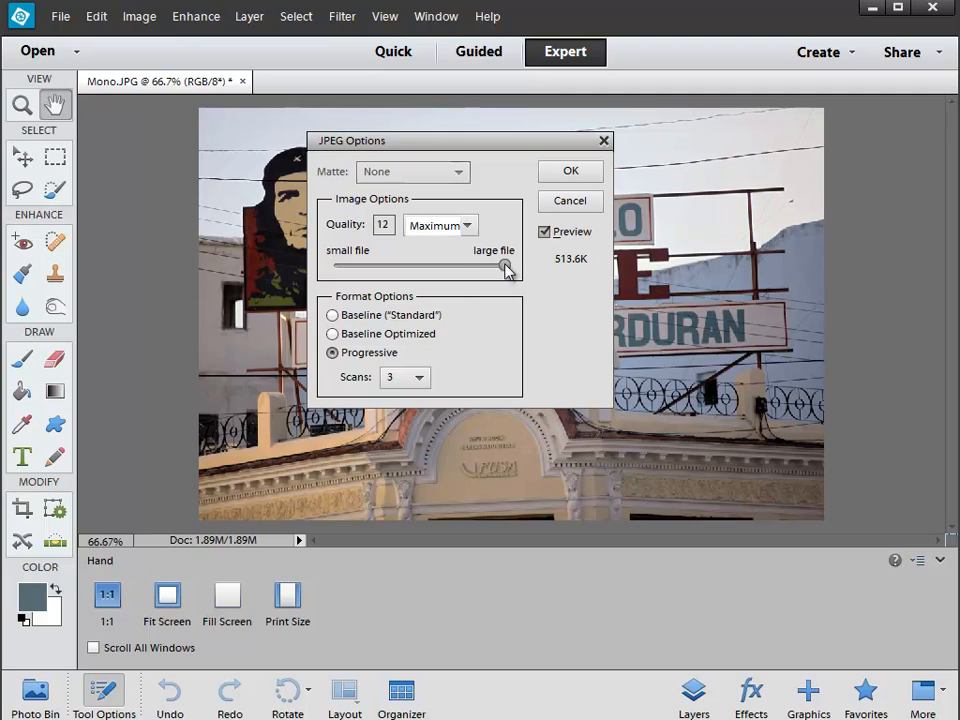
pyautogui.moveTo(505, 266); pyautogui.dragTo(485, 267)
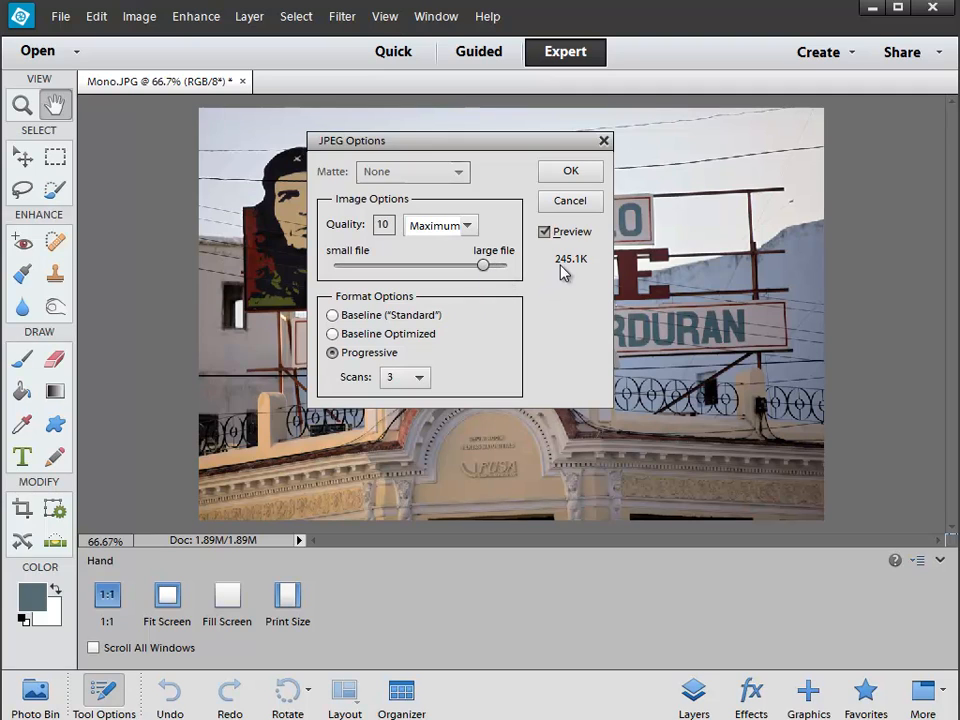
pyautogui.moveTo(487, 268); pyautogui.dragTo(528, 275)
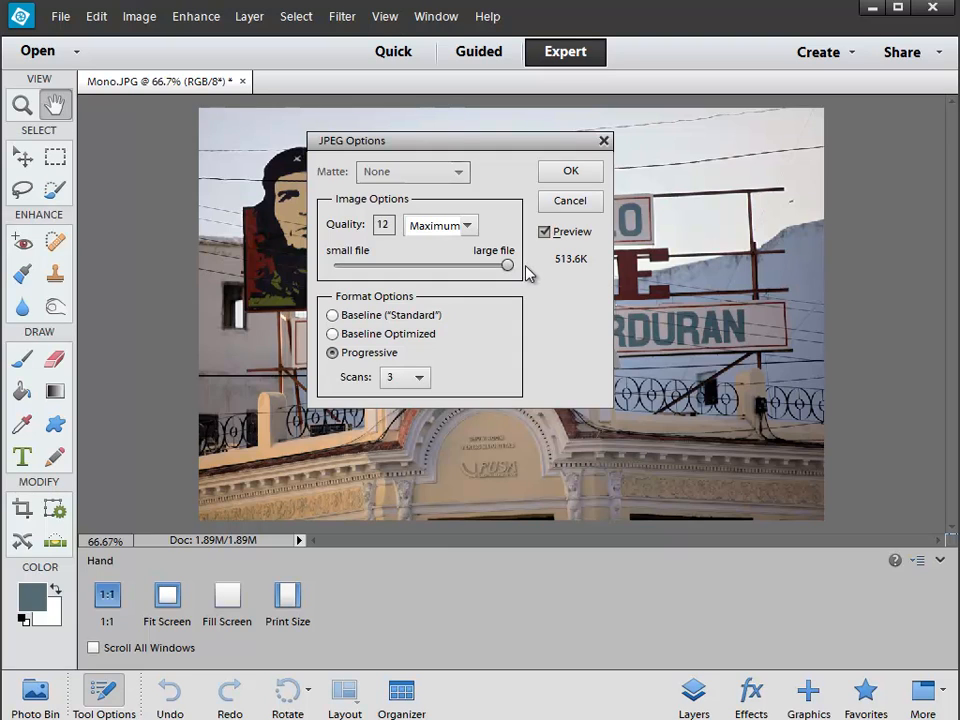
pyautogui.moveTo(508, 266); pyautogui.dragTo(488, 272)
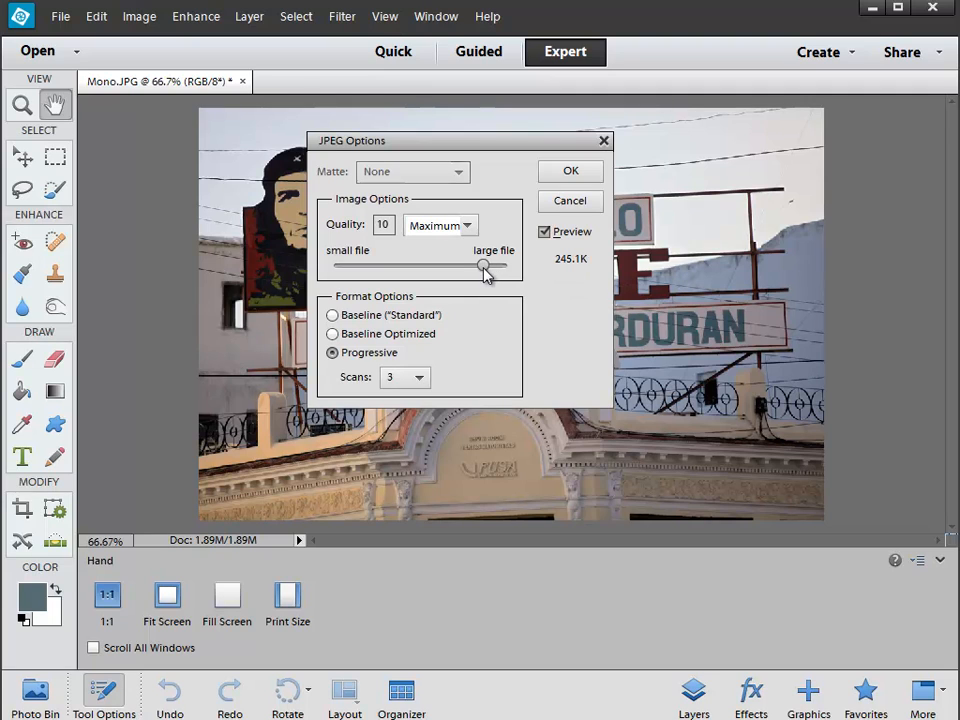
pyautogui.click(570, 171)
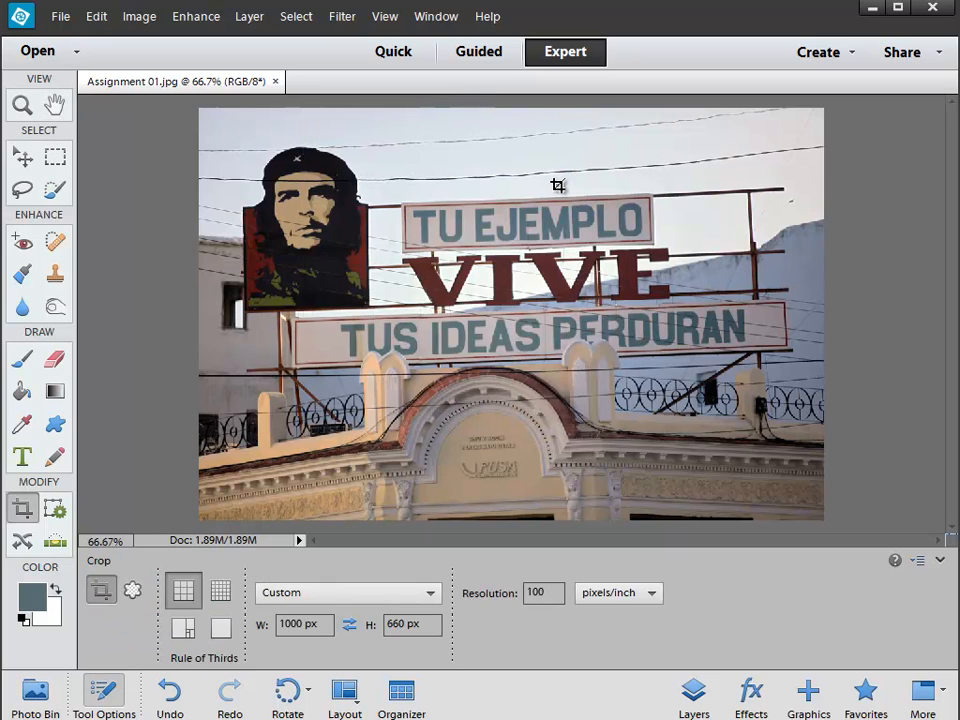